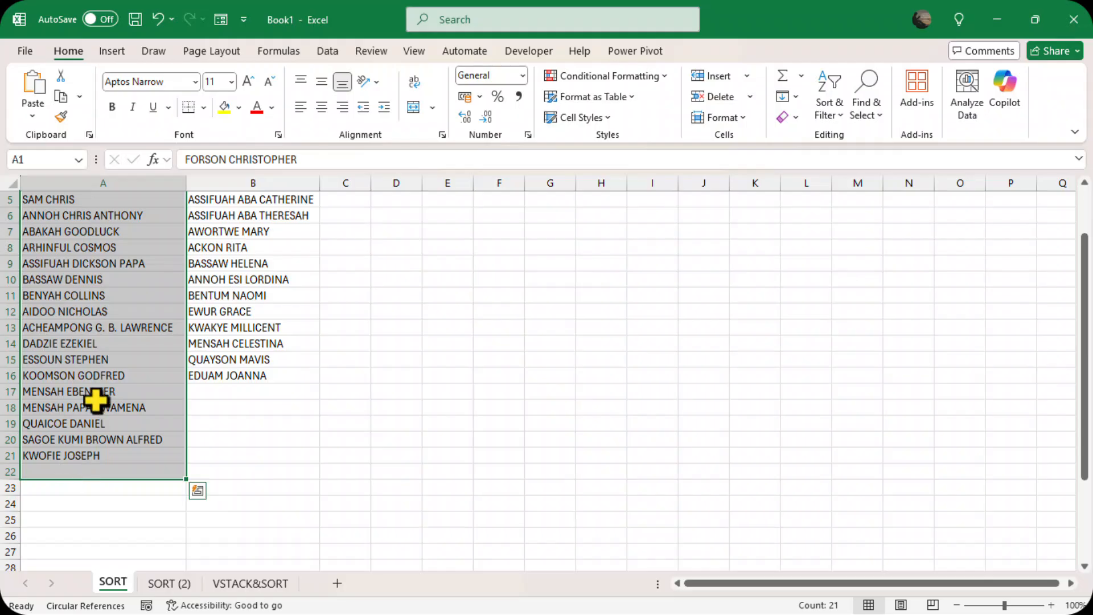
# - Select the list of names in column A from A1 to A21
pyautogui.scroll(2, 103, 356)
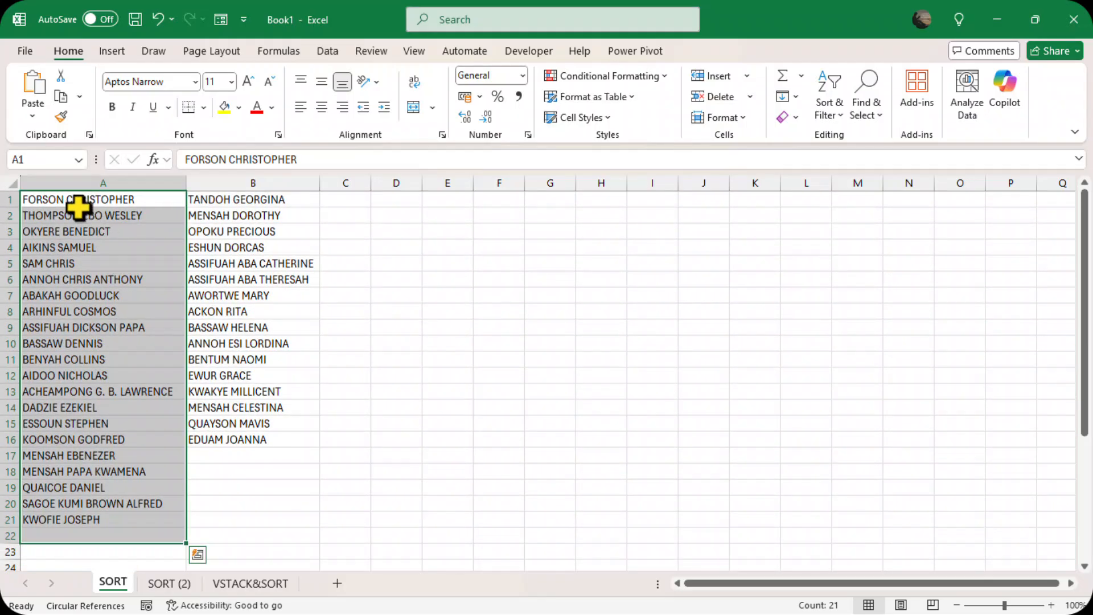
pyautogui.moveTo(73, 195); pyautogui.dragTo(78, 449)
pyautogui.scroll(1, 78, 451)
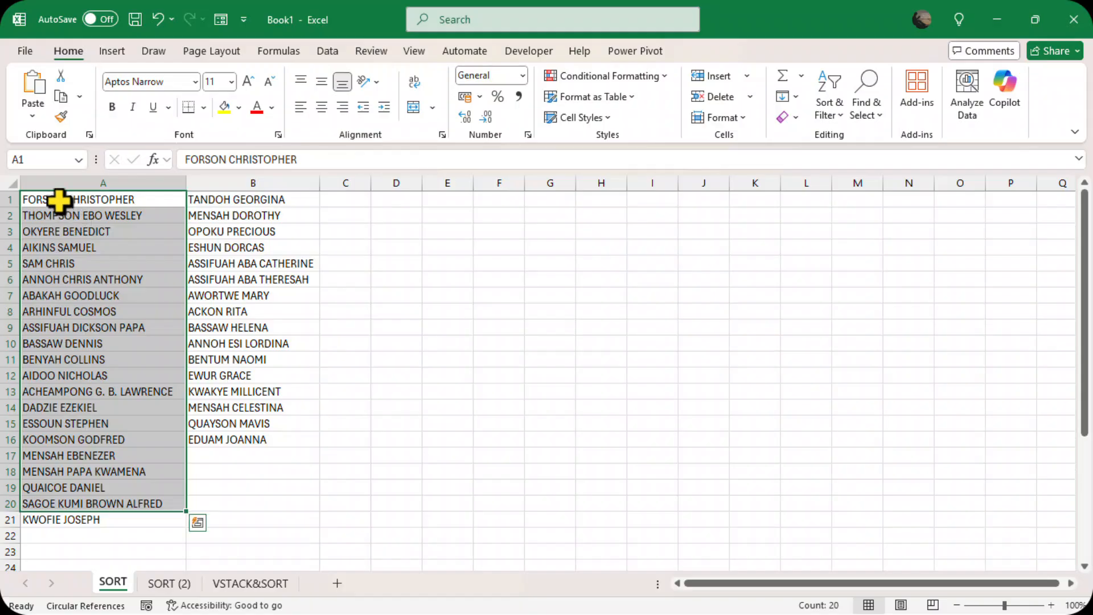
pyautogui.click(59, 200)
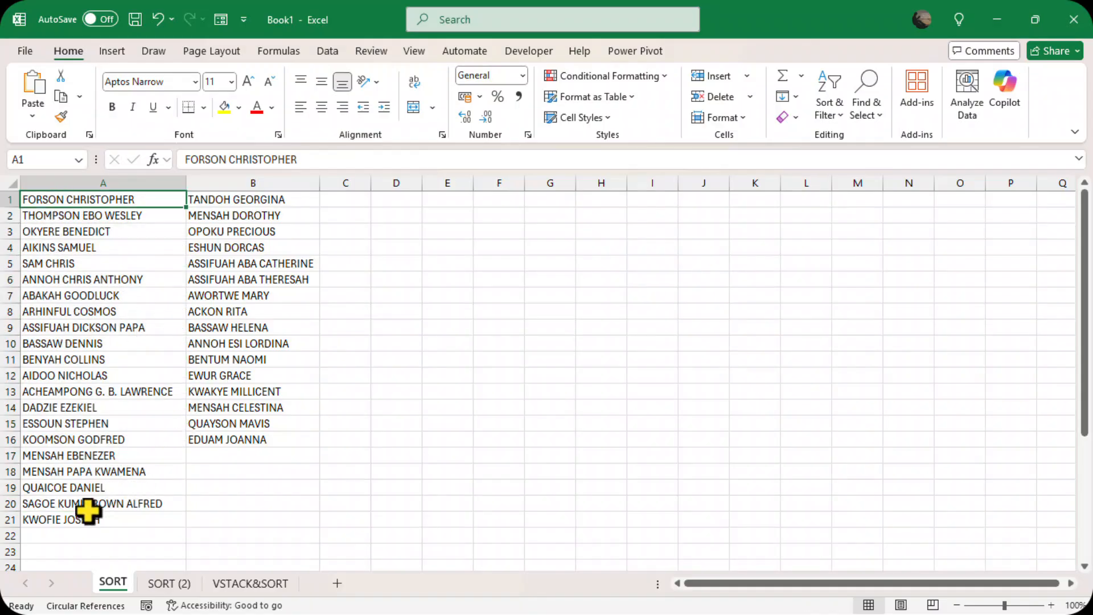
pyautogui.press('shift')
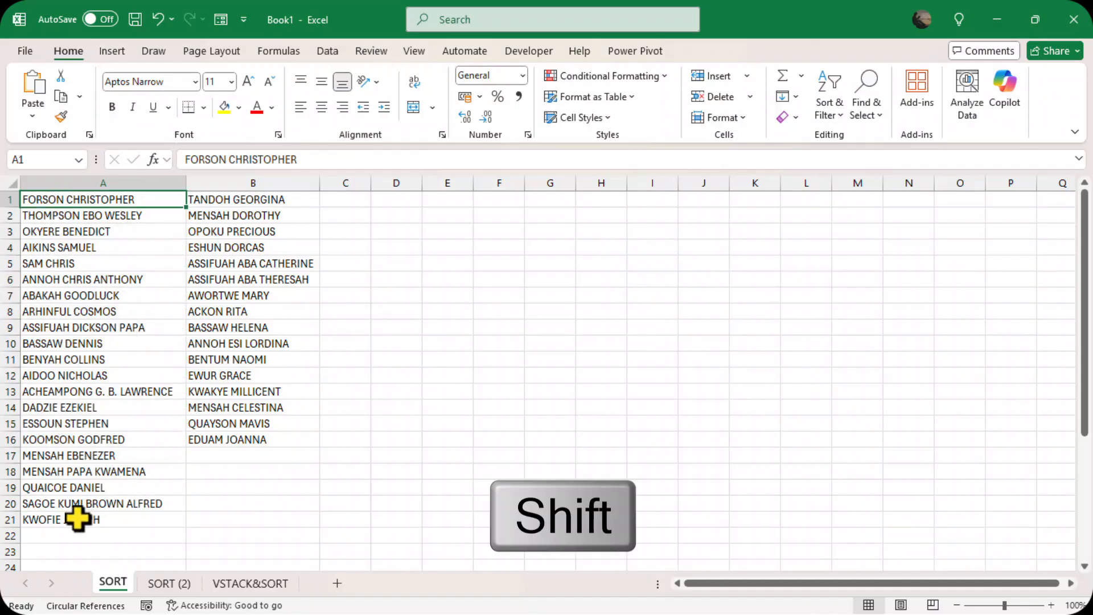
pyautogui.keyDown('shift'); pyautogui.click(78, 518); pyautogui.keyUp('shift')
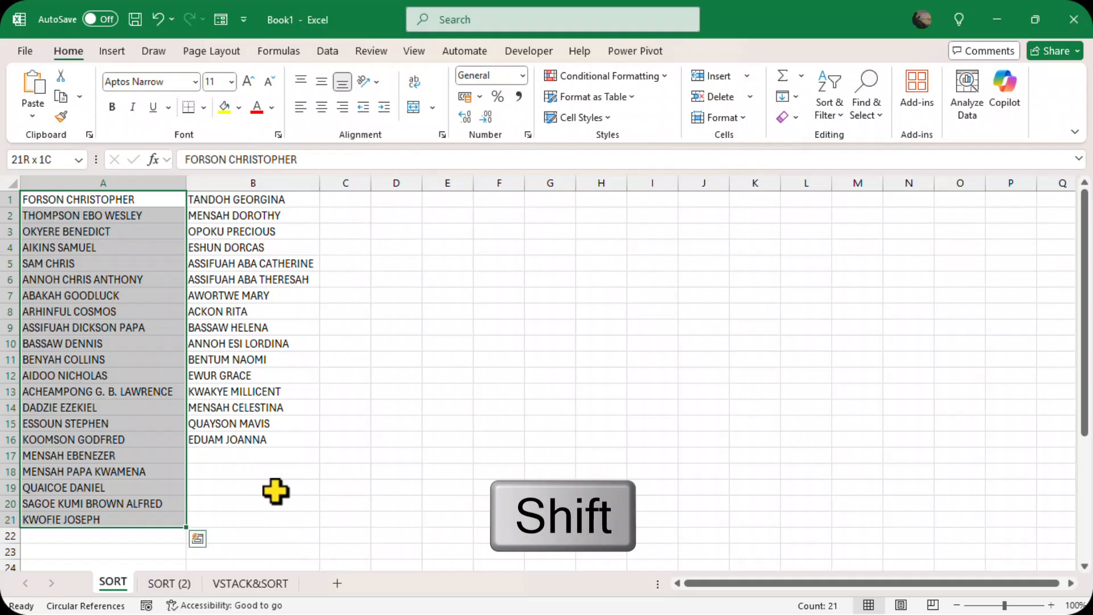
# - Sort the names in A1:A21 from A to Z, continuing with the current selection only, then deselect the range
pyautogui.click(90, 204)
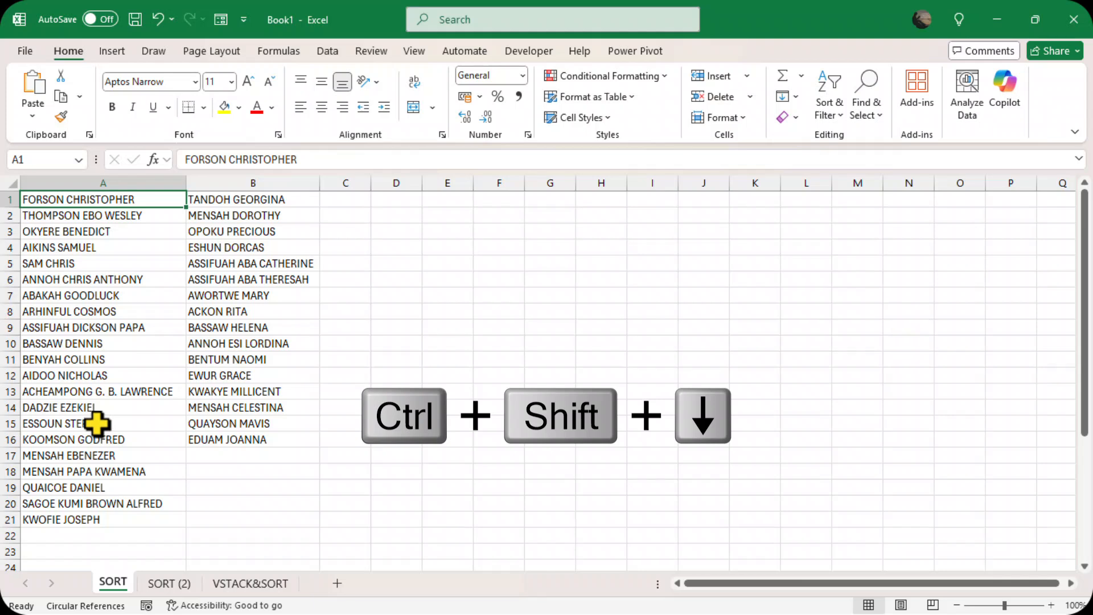
pyautogui.hotkey('ctrl', 'shift', 'Down')
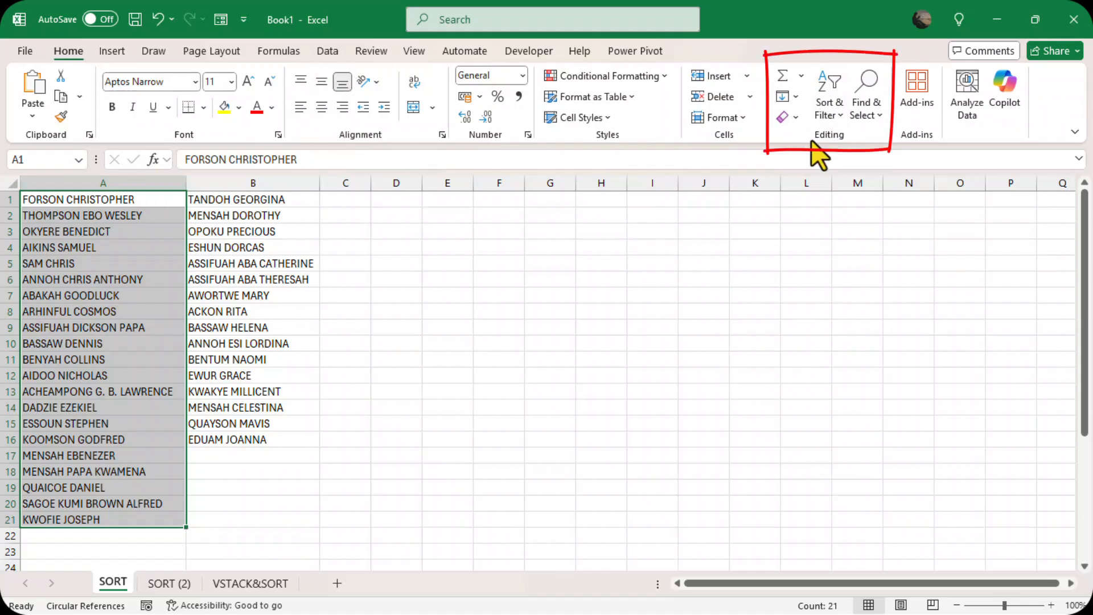
pyautogui.click(831, 94)
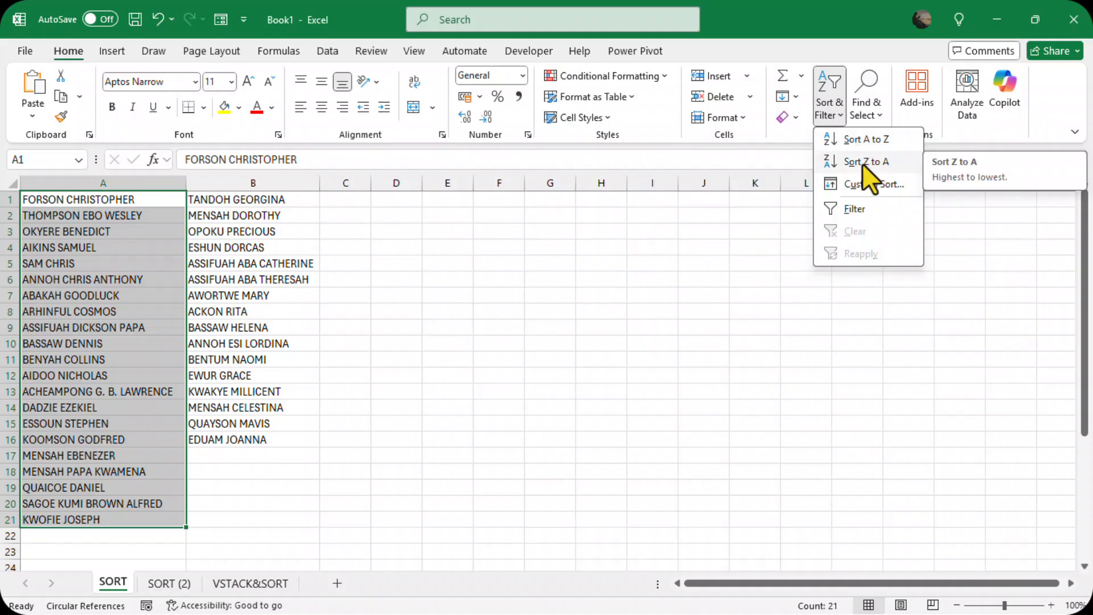
pyautogui.click(863, 142)
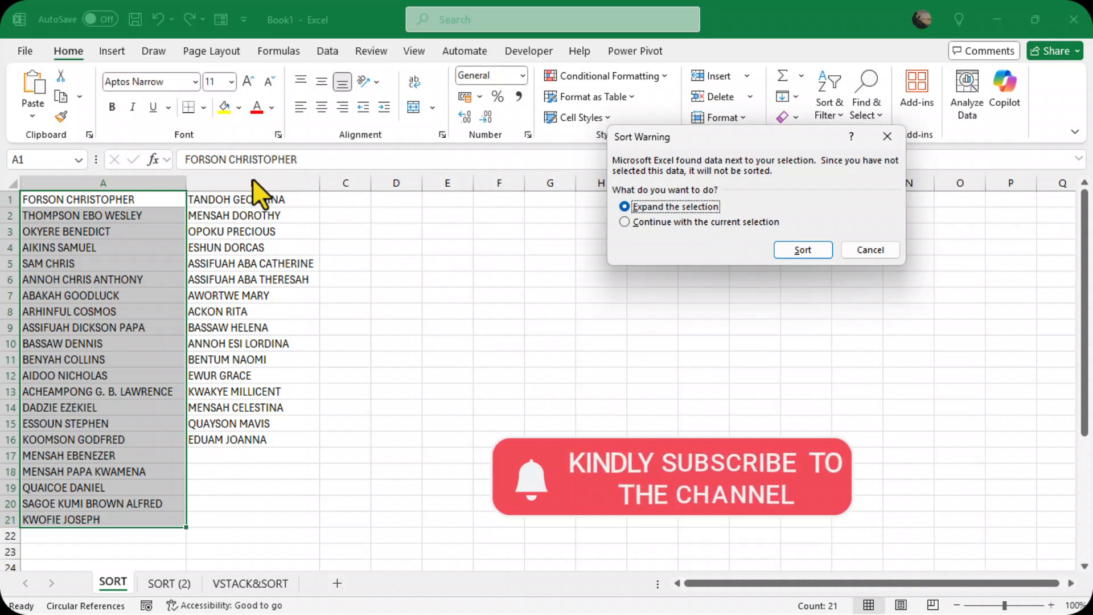
pyautogui.click(625, 222)
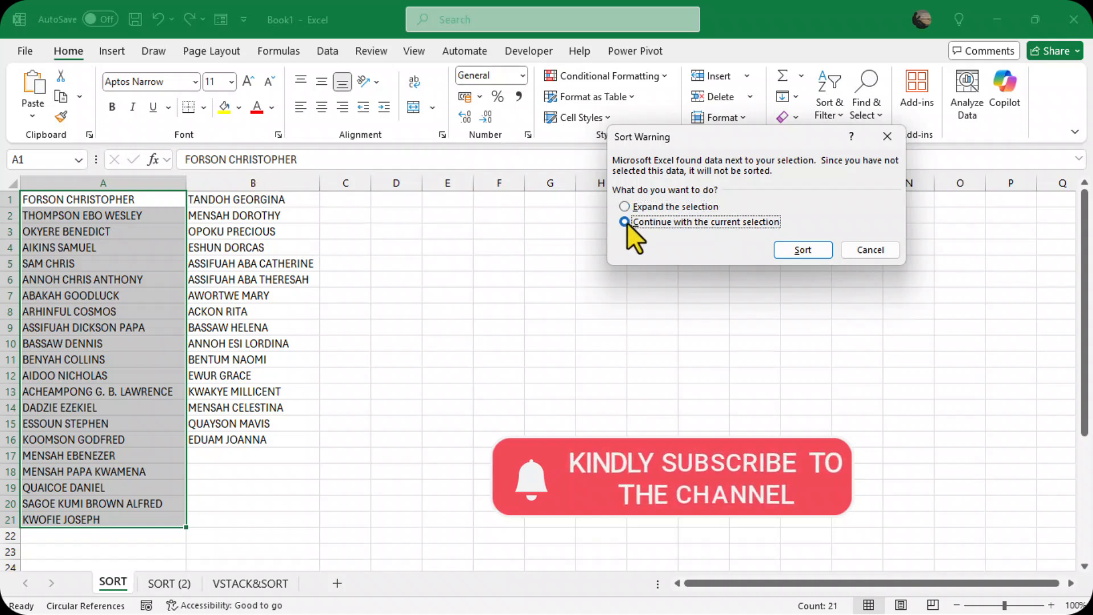
pyautogui.click(803, 249)
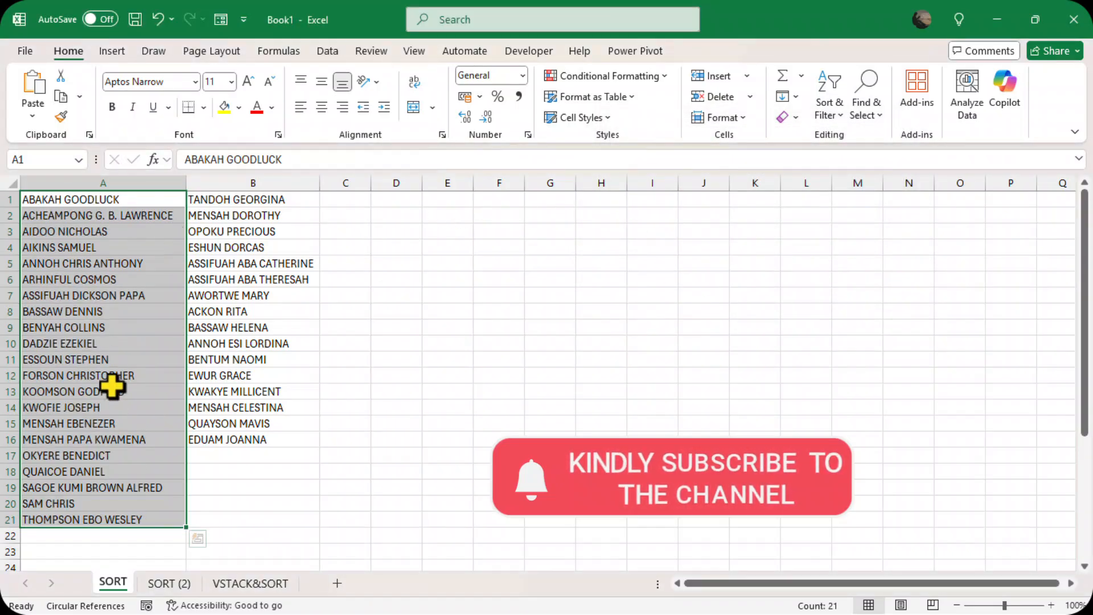
pyautogui.click(86, 552)
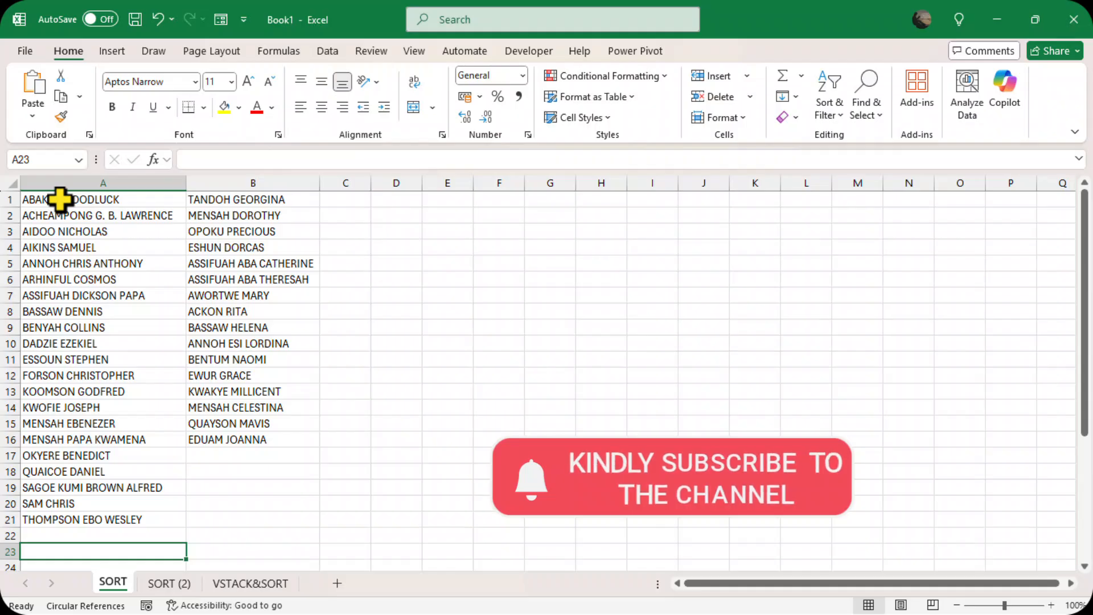
pyautogui.moveTo(60, 199); pyautogui.dragTo(65, 262)
pyautogui.click(396, 310)
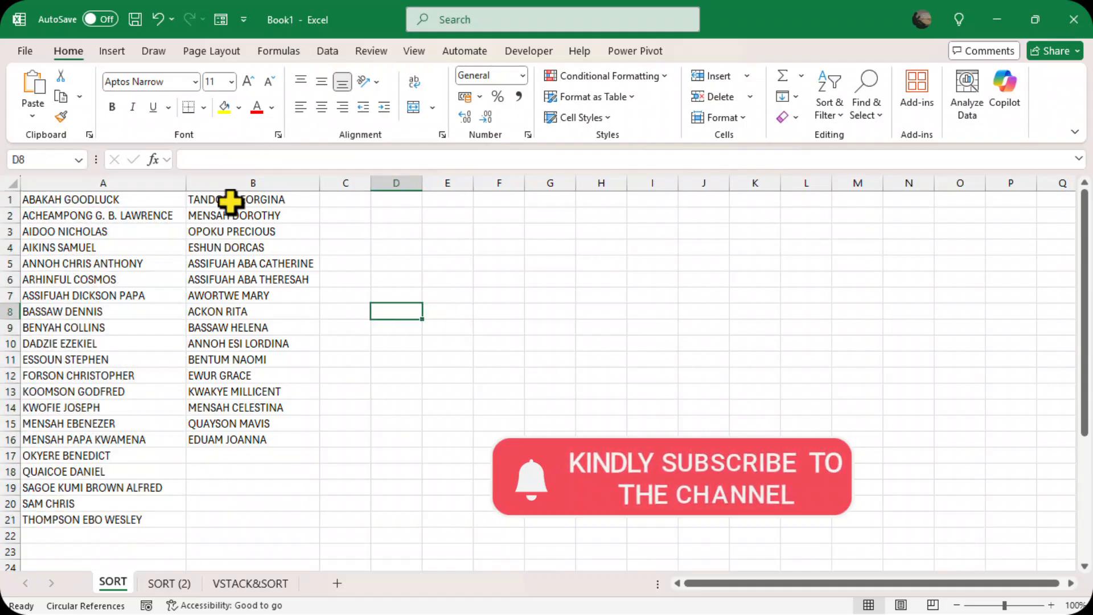
# - Sort the names in B1:B16 from A to Z, continuing with the current selection without expanding it
pyautogui.moveTo(230, 201); pyautogui.dragTo(223, 433)
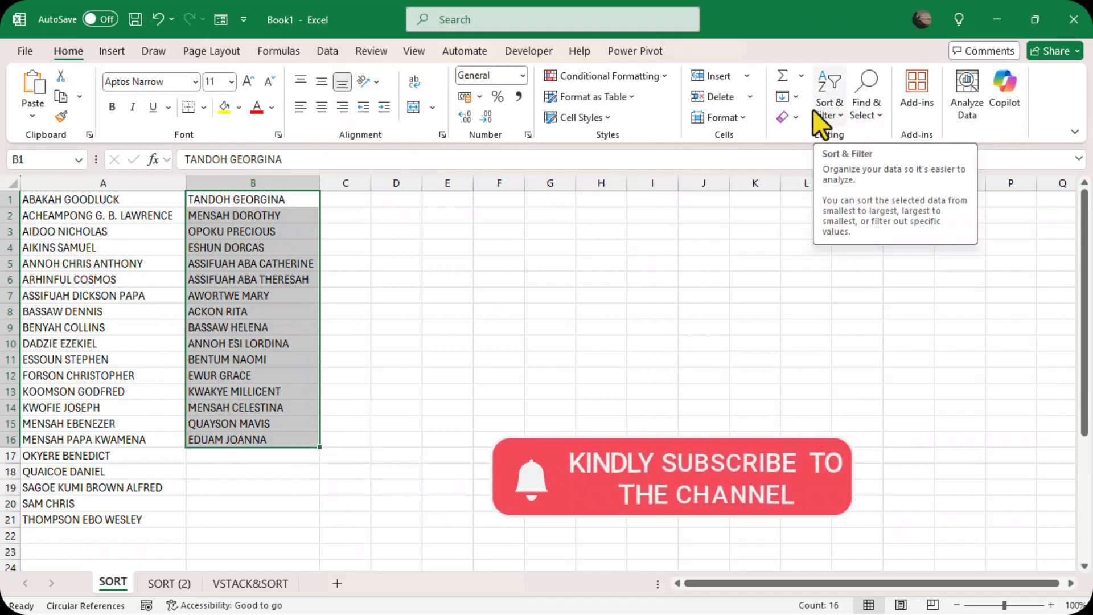
pyautogui.click(321, 53)
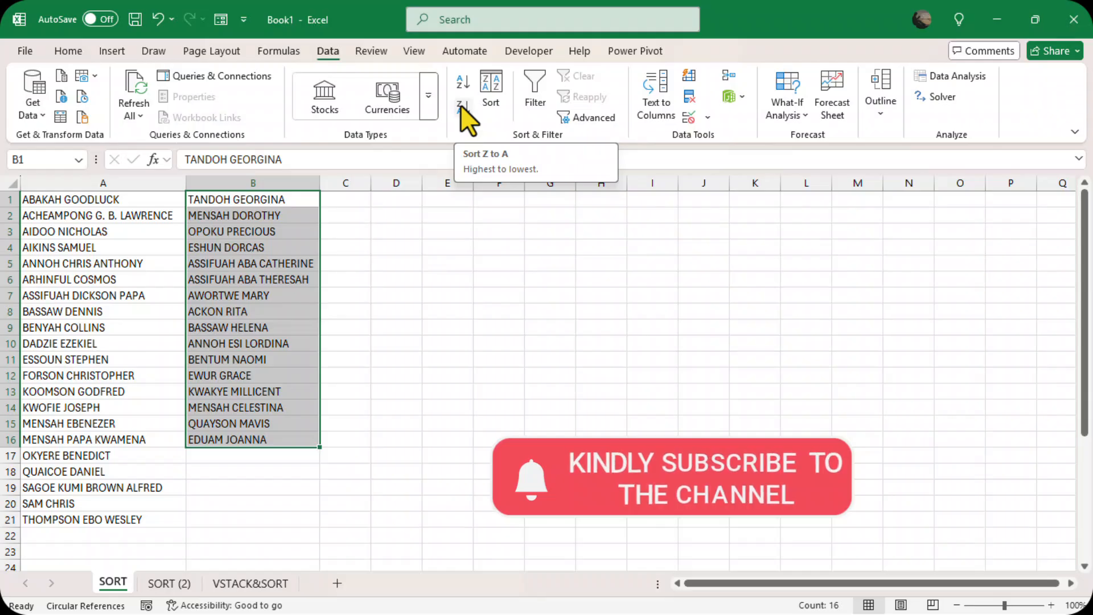
pyautogui.click(464, 85)
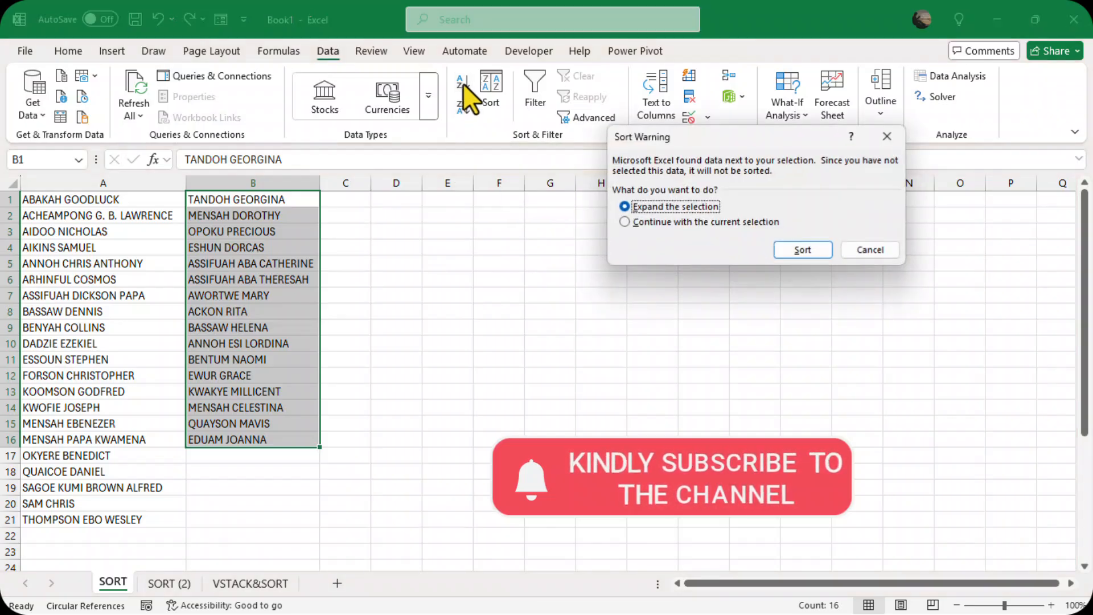
pyautogui.click(624, 222)
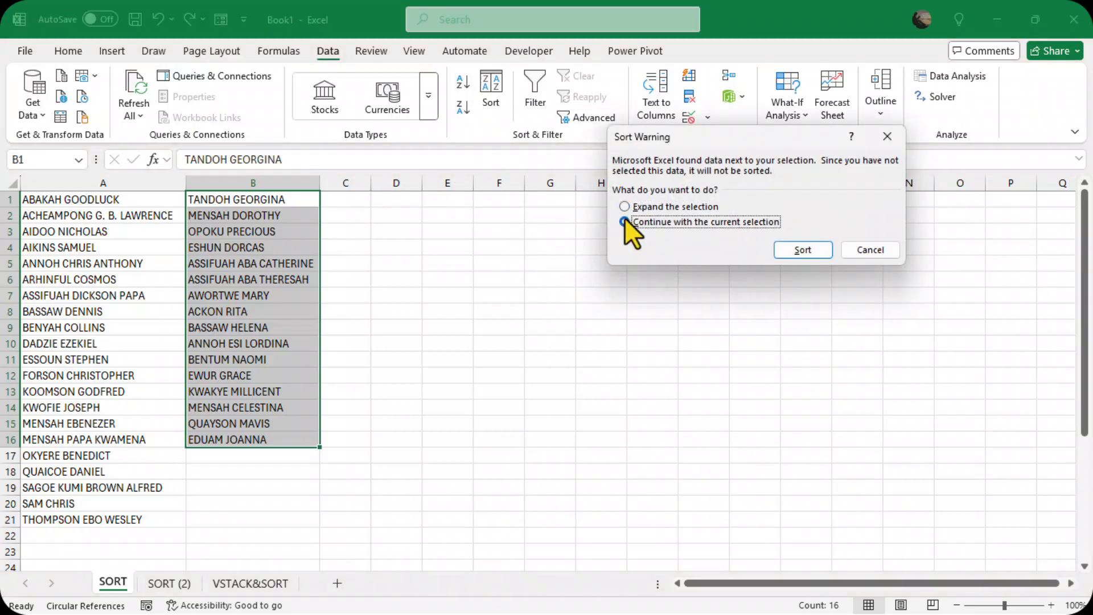
pyautogui.click(805, 249)
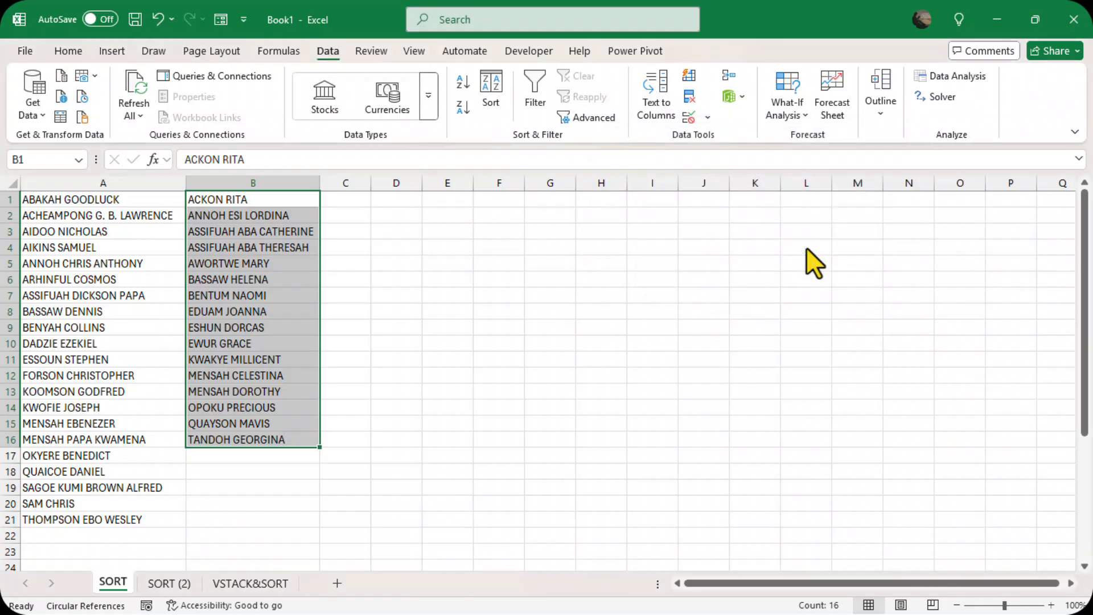
pyautogui.click(352, 327)
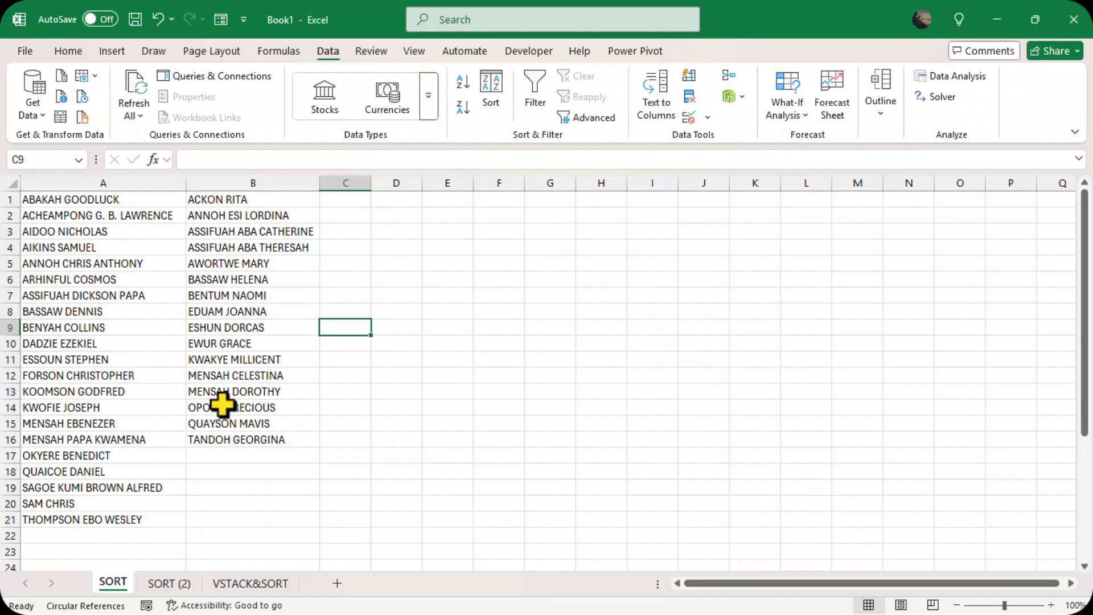
# - On the SORT (2) sheet, begin a SORT formula in D1 with A1:A21 as its array
pyautogui.click(170, 585)
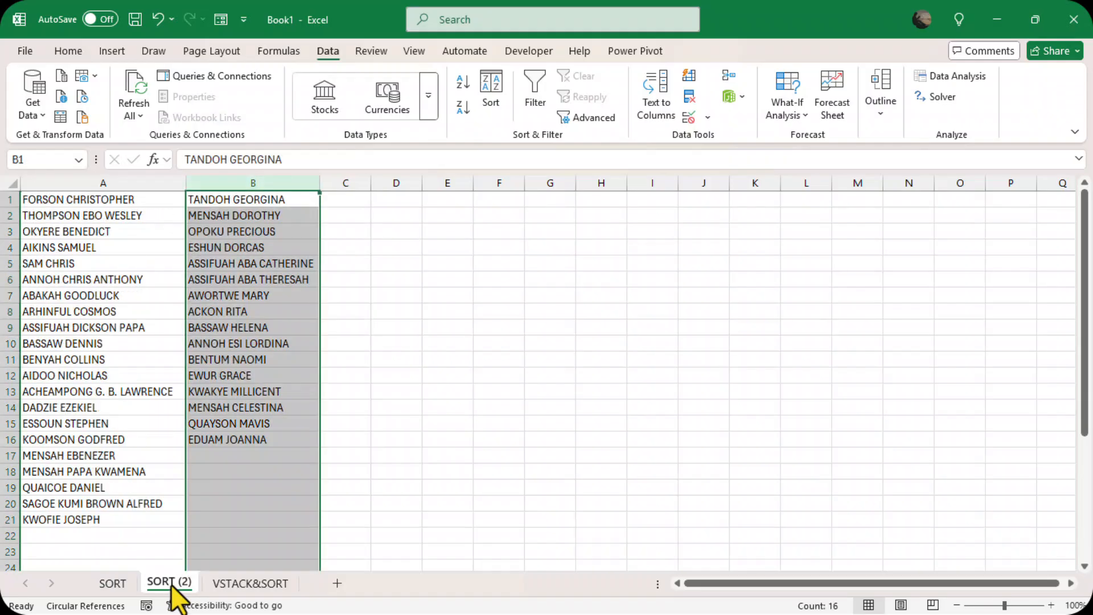
pyautogui.click(391, 371)
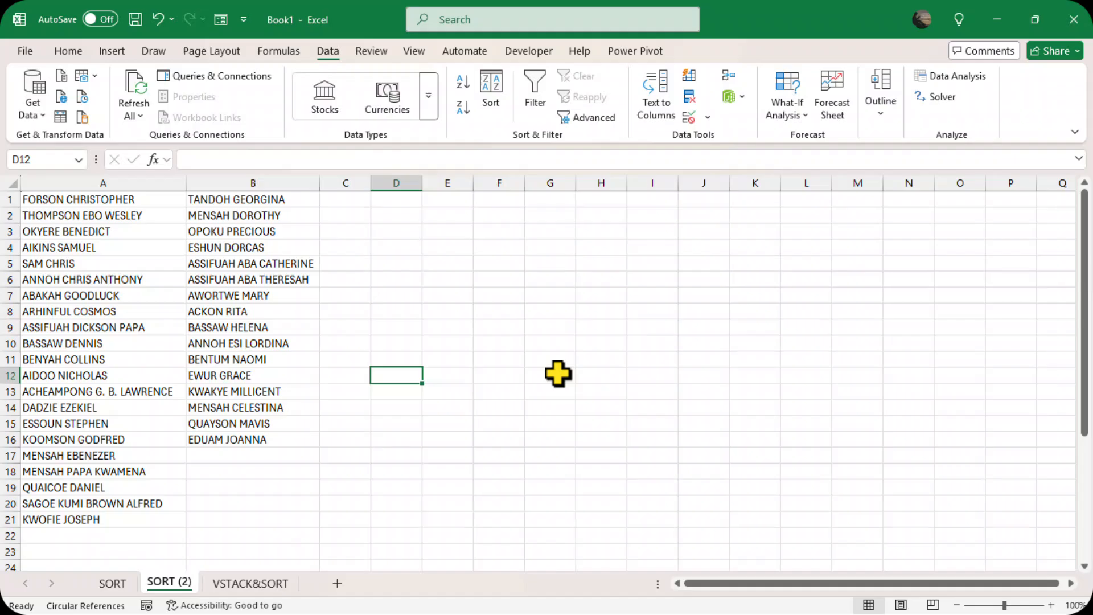
pyautogui.click(399, 200)
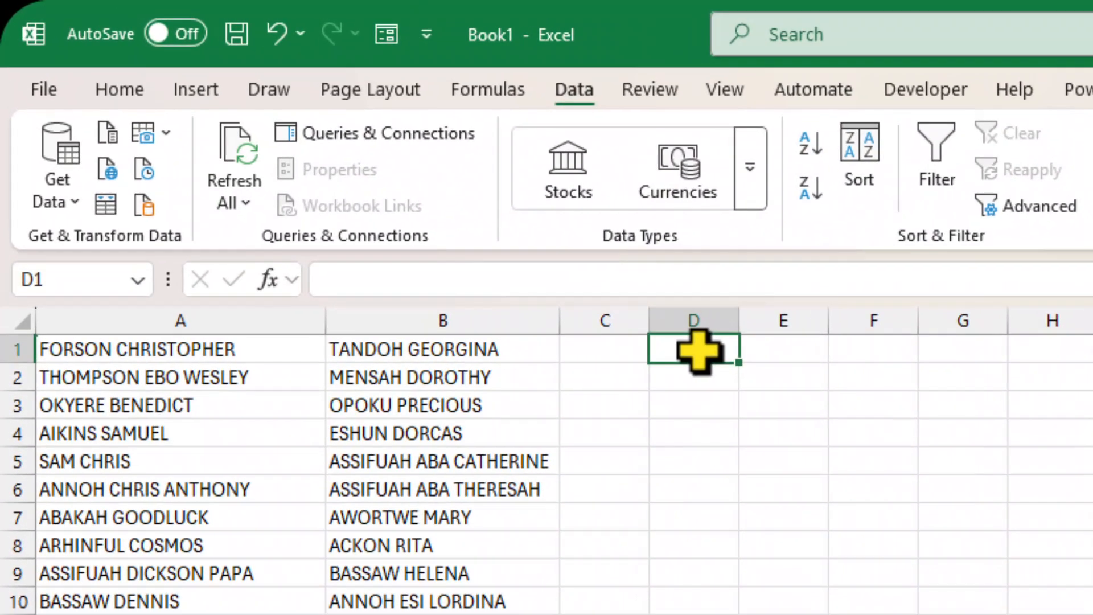
pyautogui.write('=SORT')
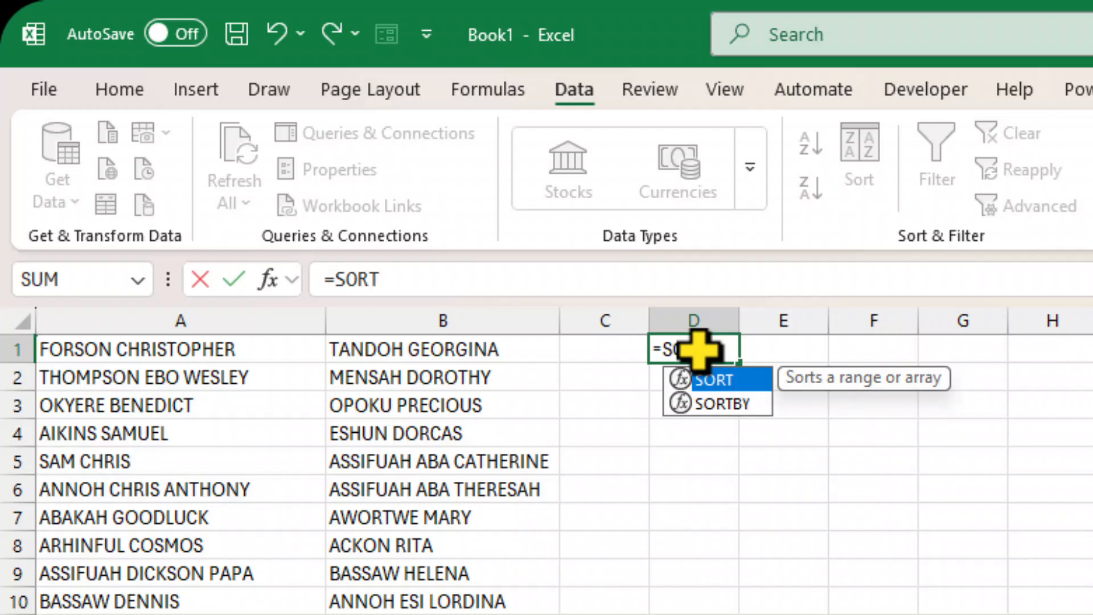
pyautogui.write('(')
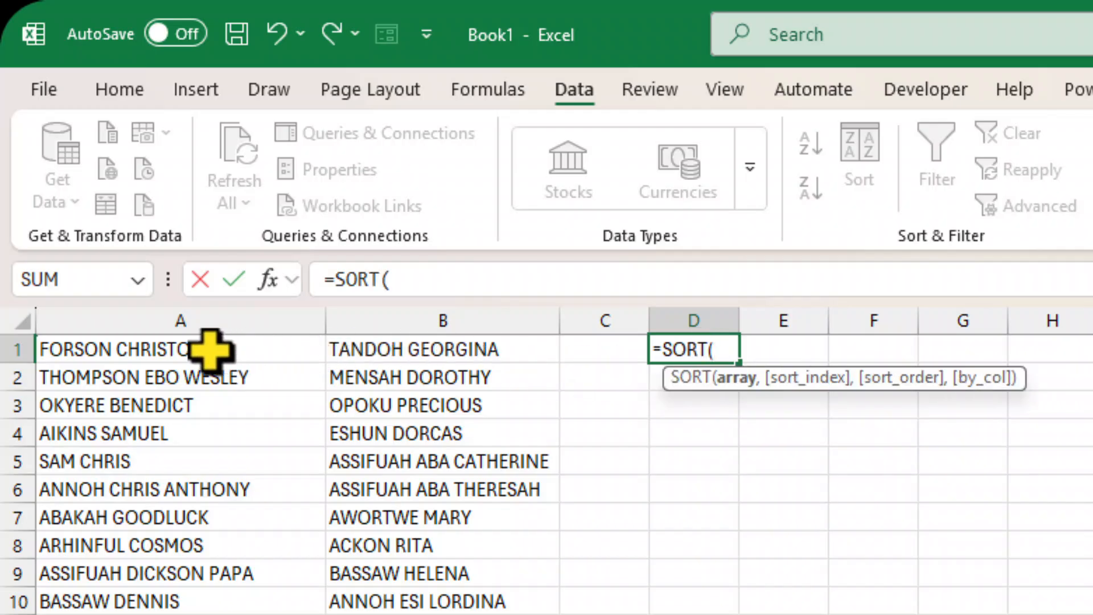
pyautogui.click(163, 349)
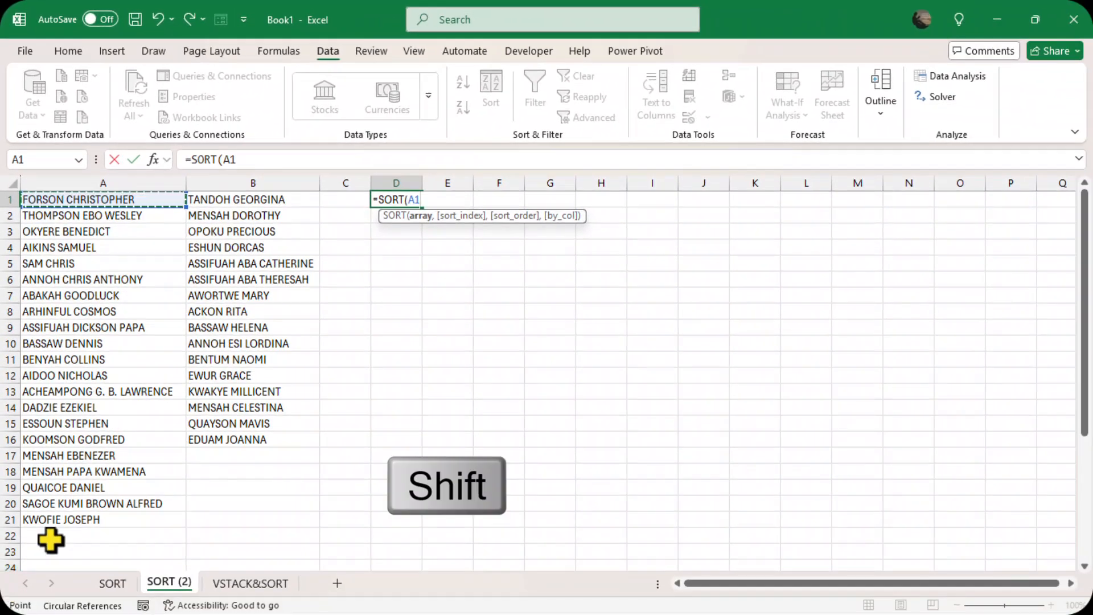
pyautogui.keyDown('shift'); pyautogui.click(80, 518); pyautogui.keyUp('shift')
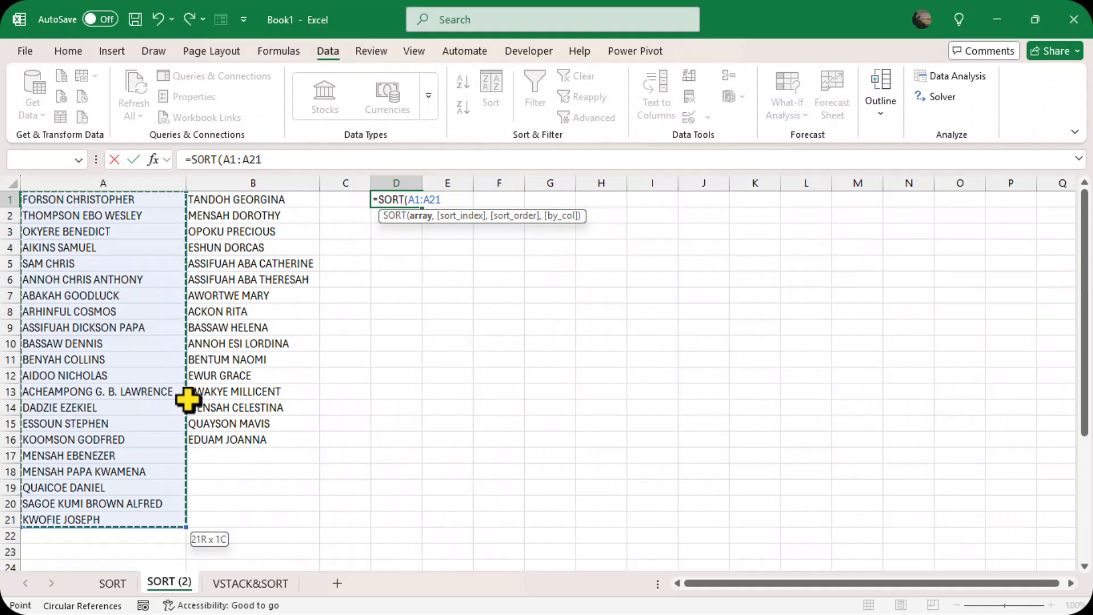
# - Complete the SORT formula with sort index 1 and ascending sort order 1, and autofit column D to the names
pyautogui.write(',')
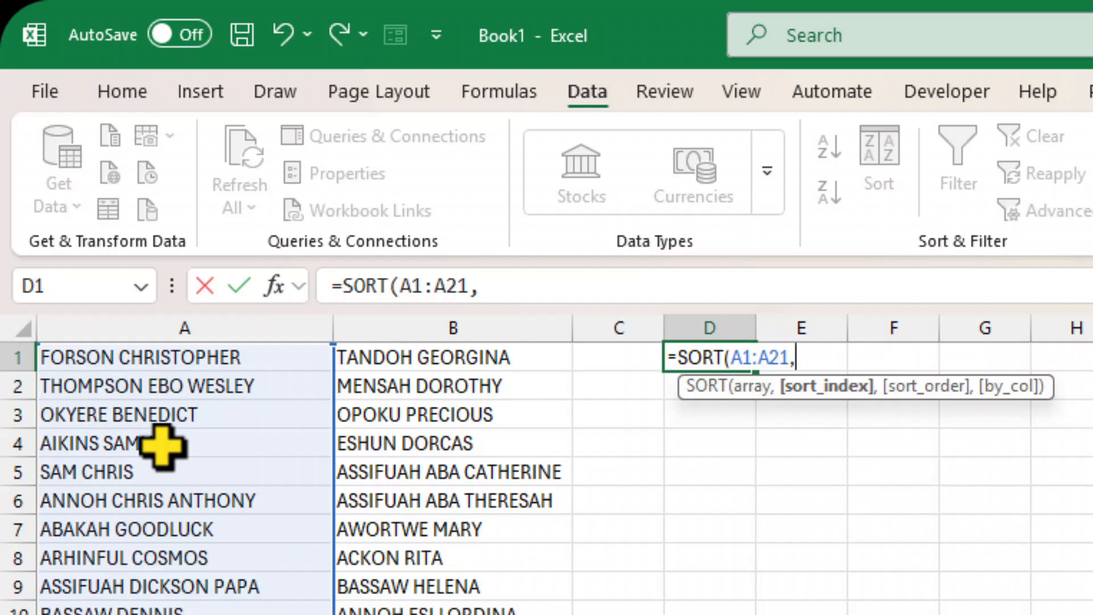
pyautogui.write('1')
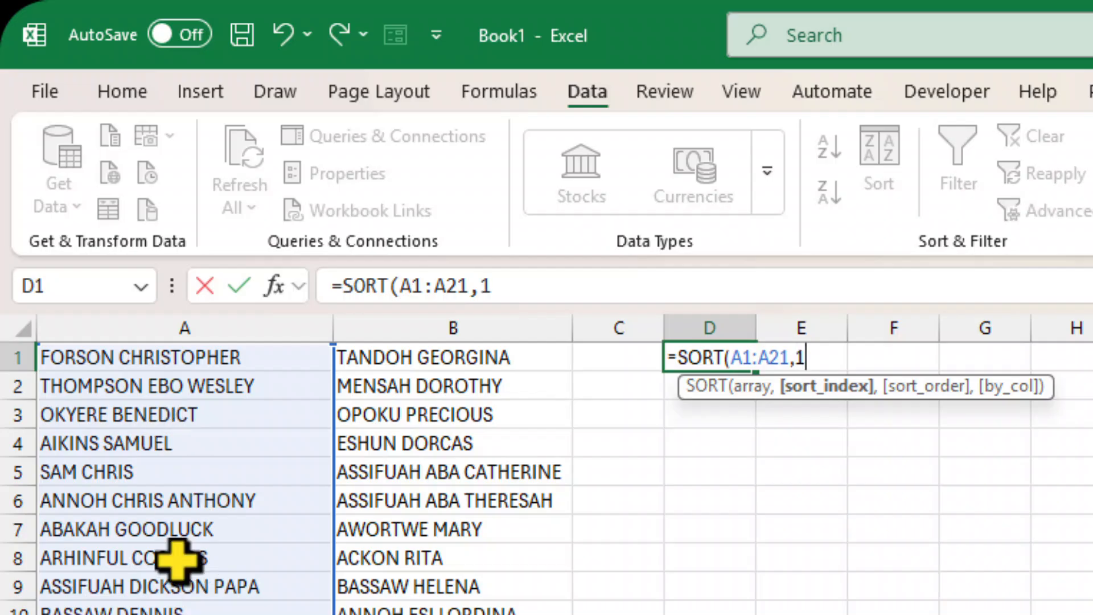
pyautogui.write(',')
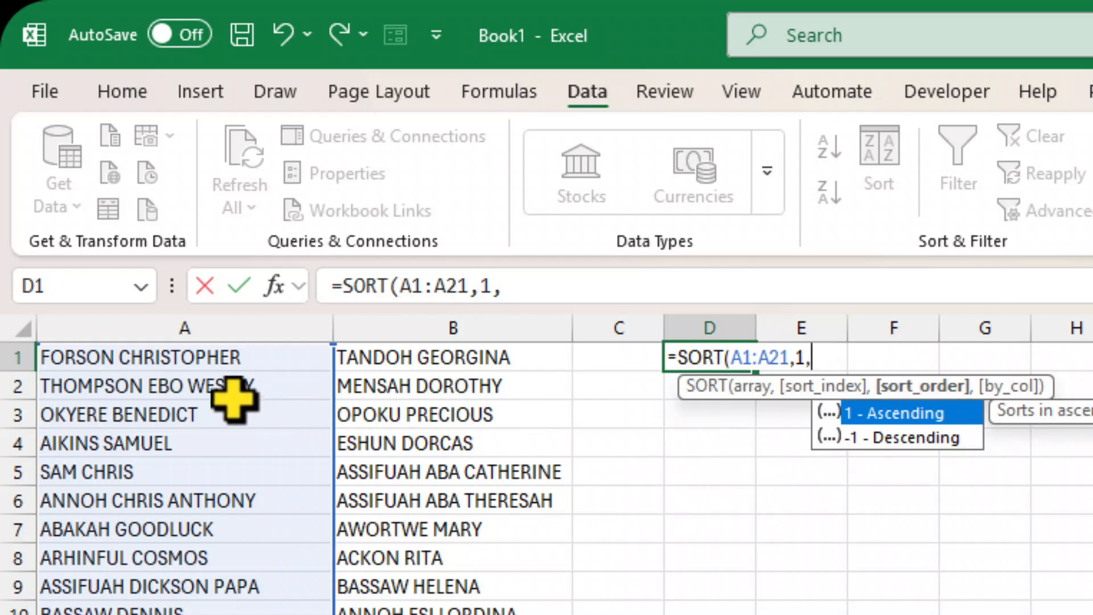
pyautogui.doubleClick(886, 420)
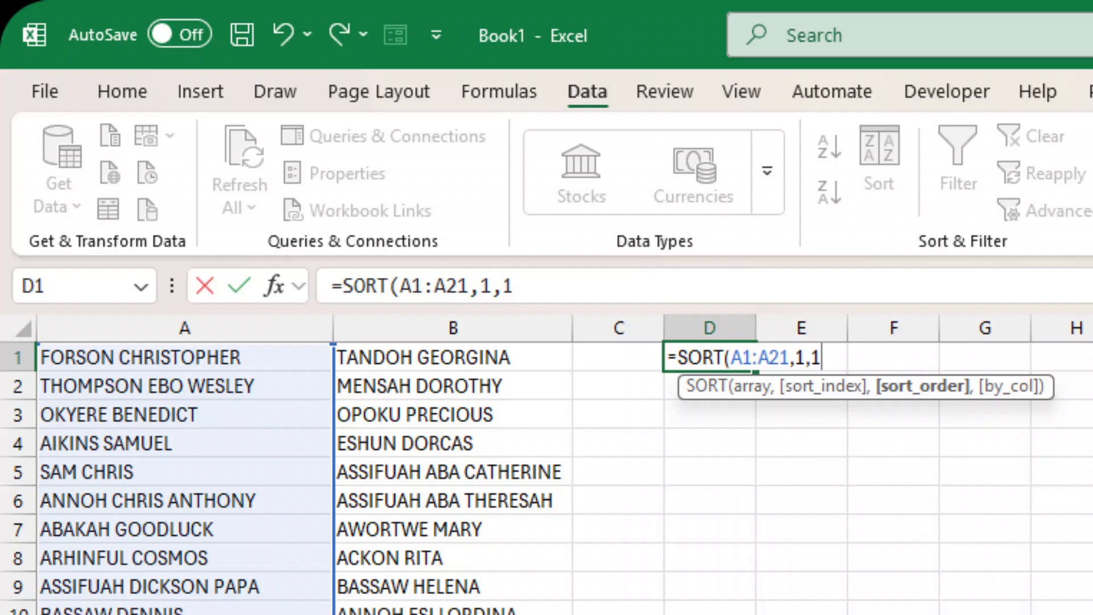
pyautogui.press('BackSpace')
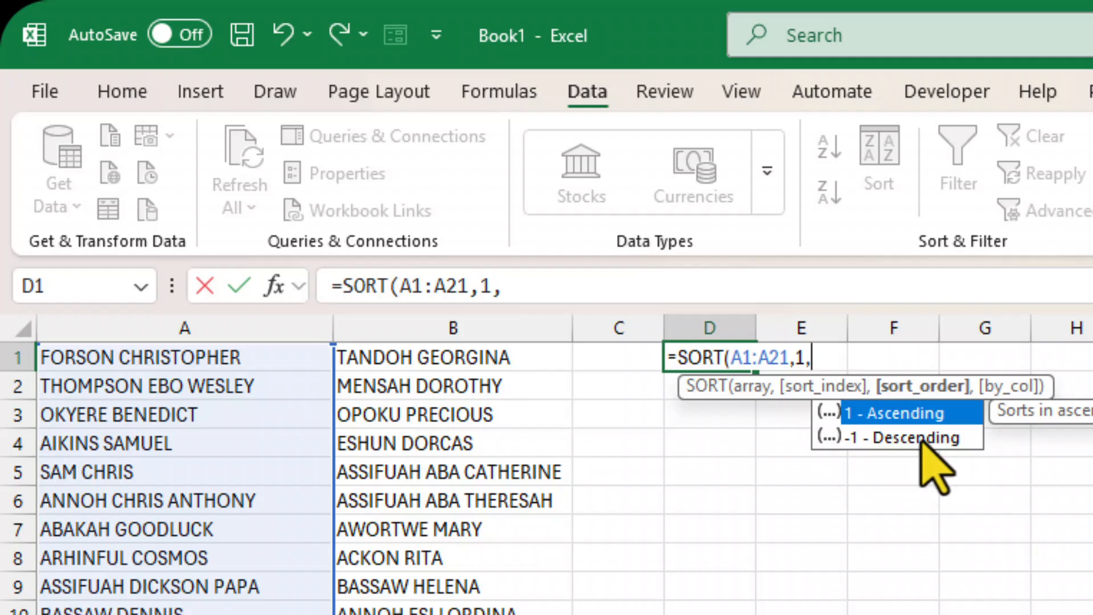
pyautogui.doubleClick(884, 418)
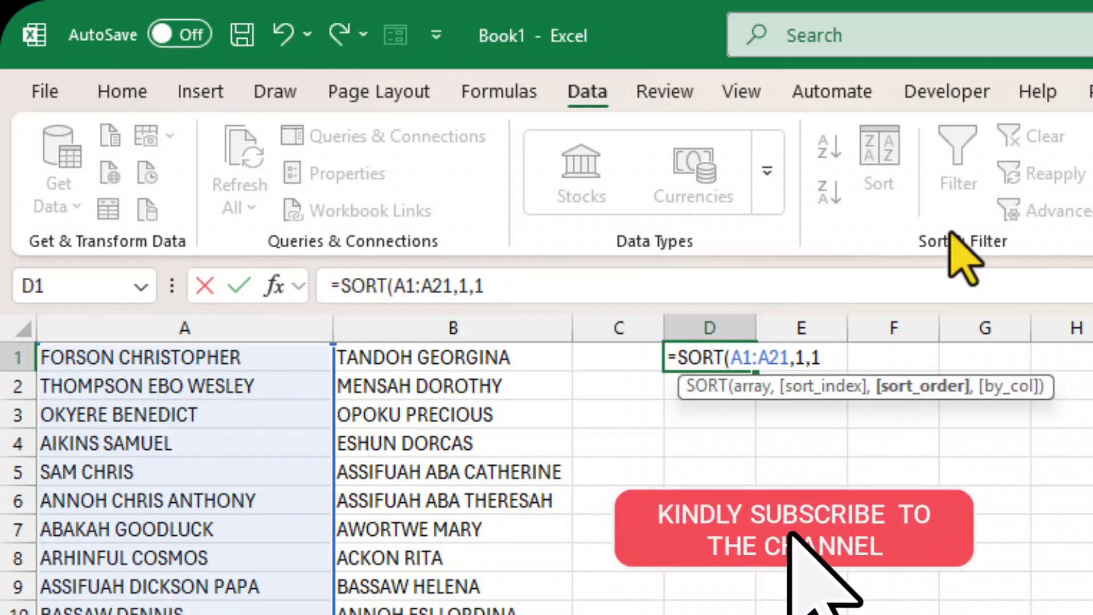
pyautogui.write(')')
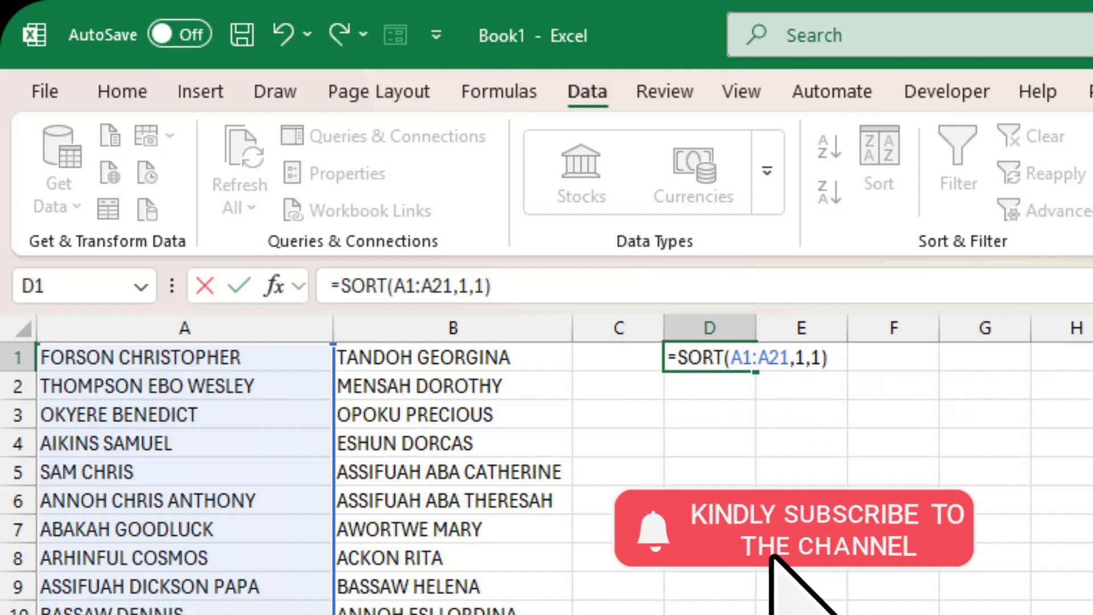
pyautogui.press('Return')
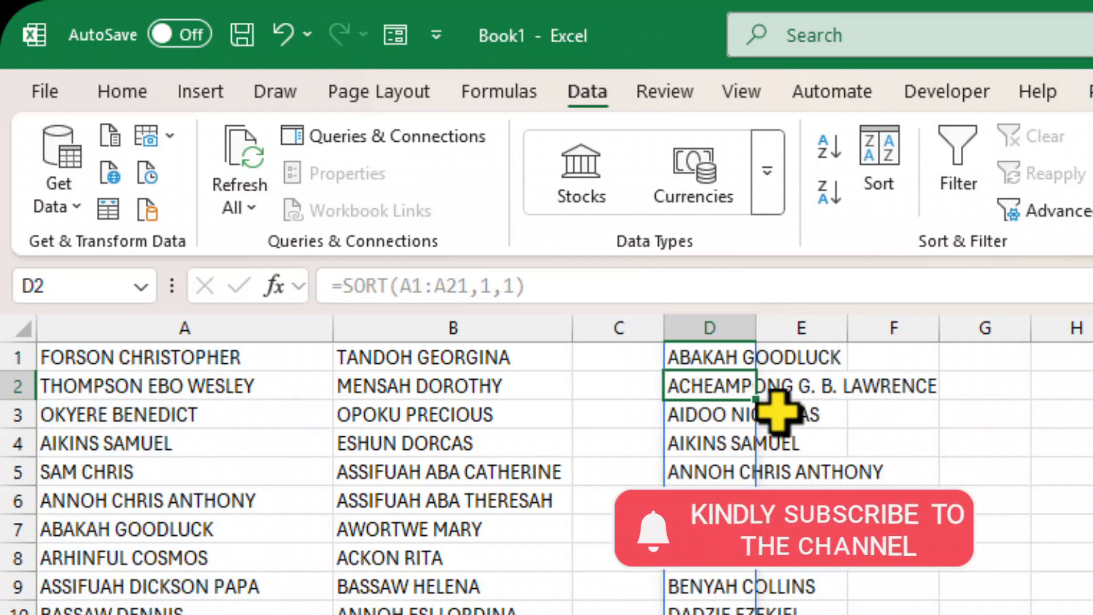
pyautogui.doubleClick(762, 336)
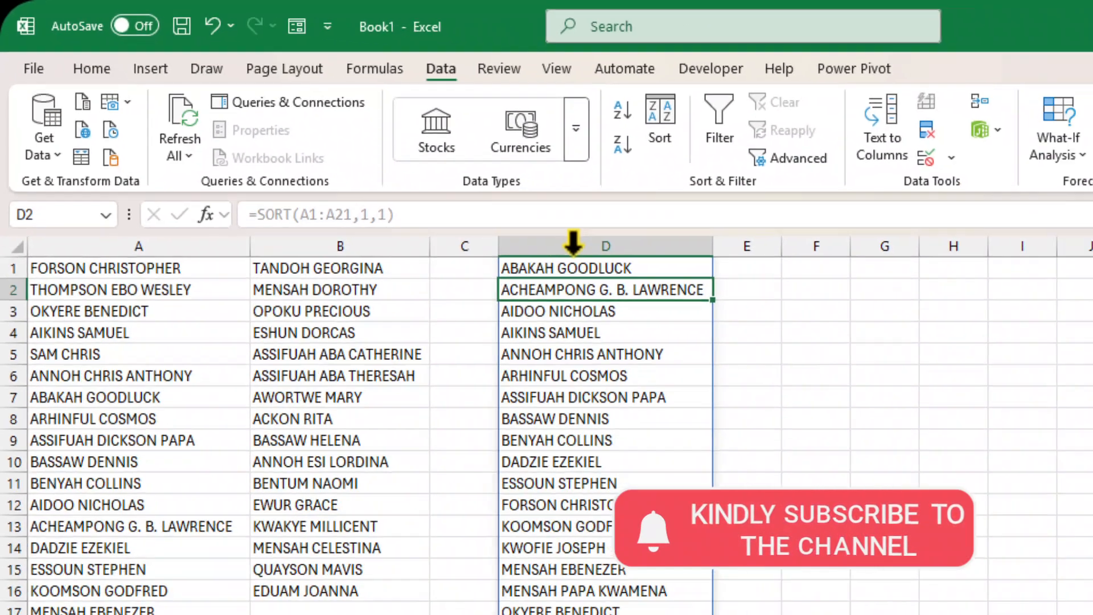
# - Begin a SORT formula in E1 with B1:B16 as its array
pyautogui.click(669, 376)
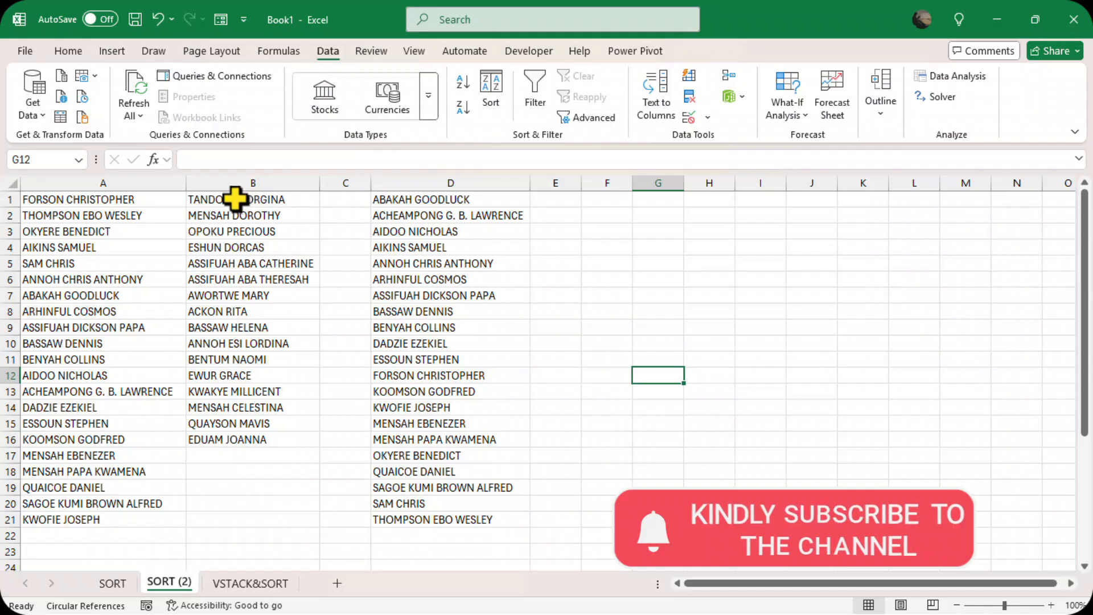
pyautogui.click(237, 197)
pyautogui.click(561, 204)
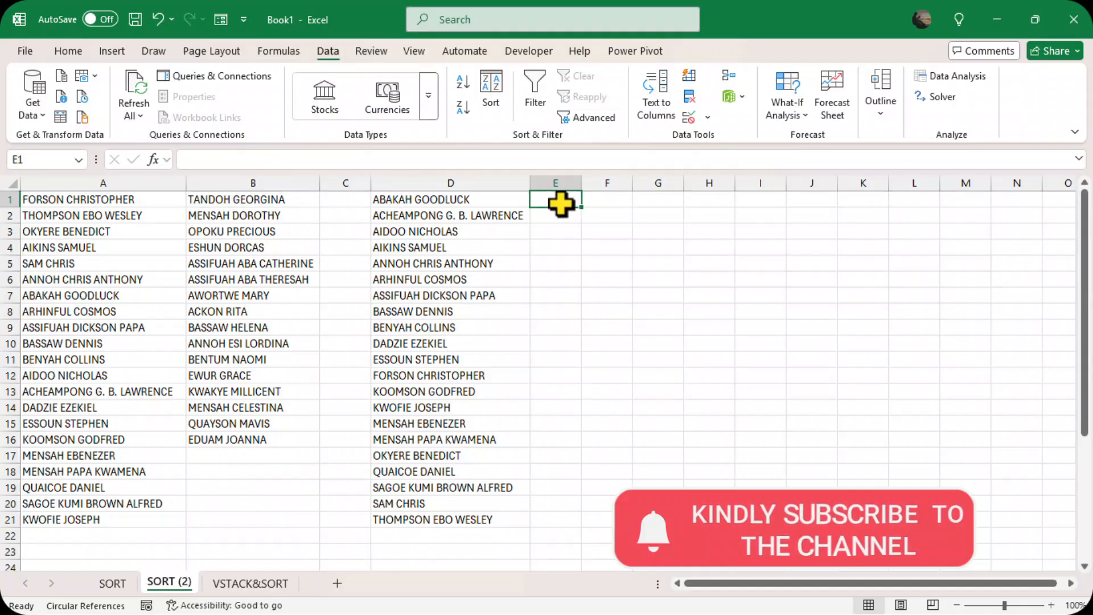
pyautogui.write('=SORT')
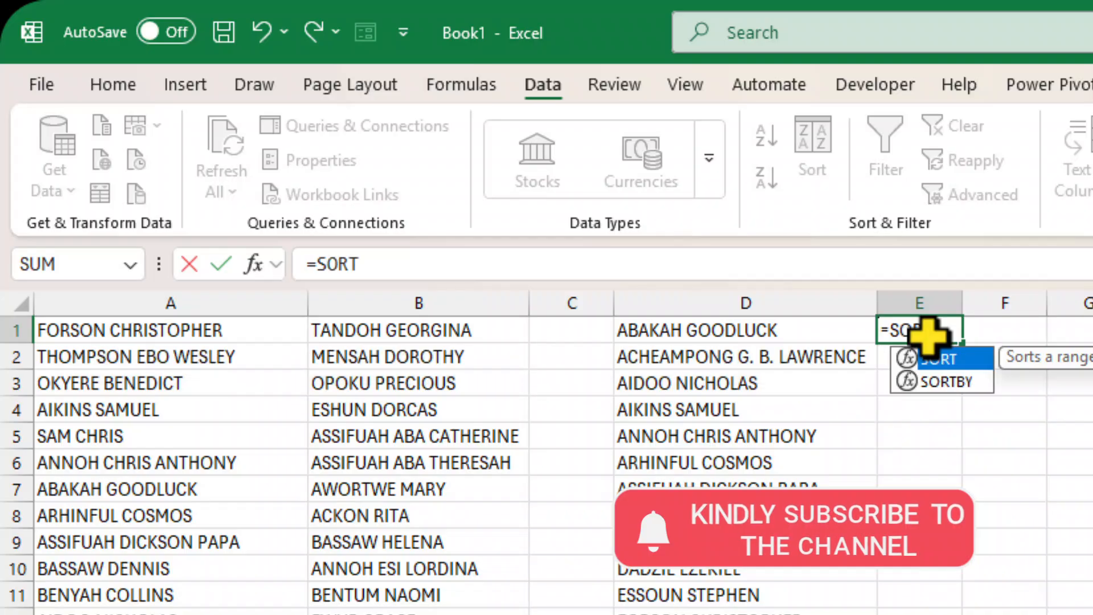
pyautogui.write('(')
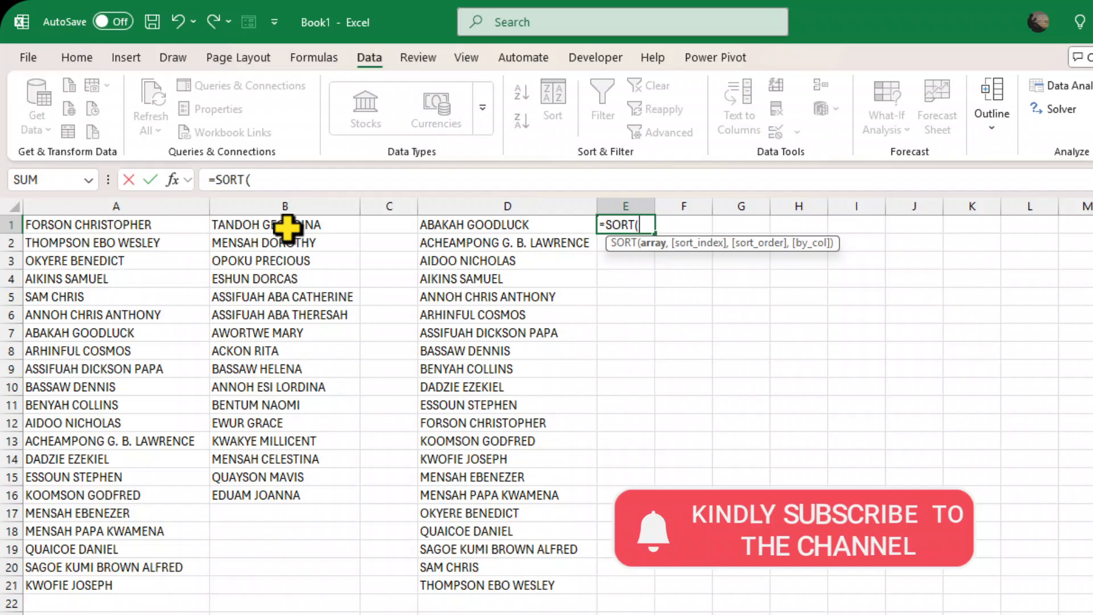
pyautogui.moveTo(288, 227); pyautogui.dragTo(285, 492)
pyautogui.write(',')
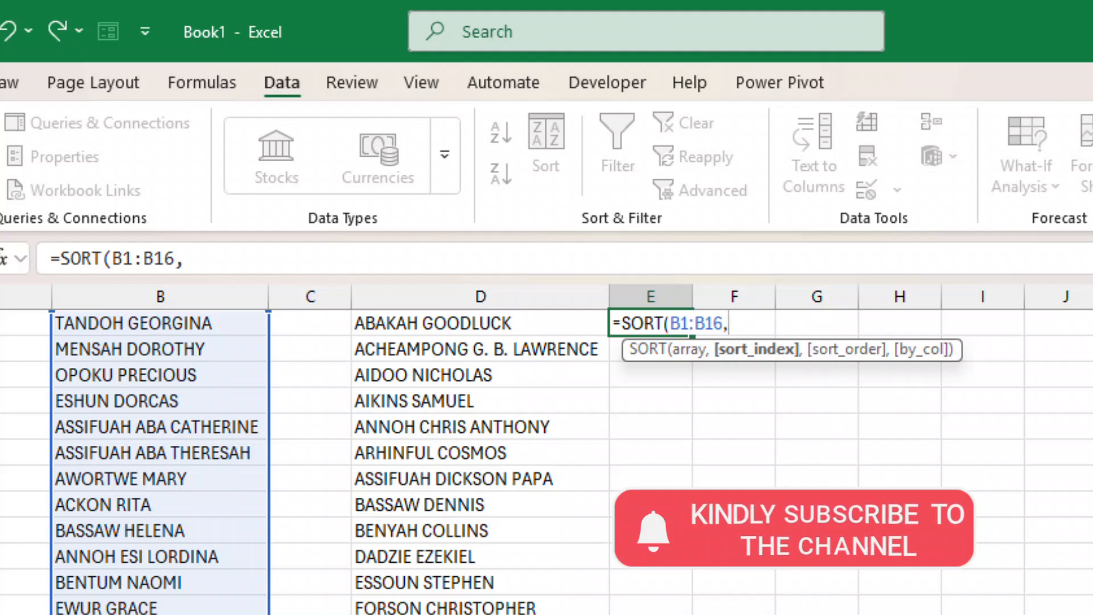
# - Complete the E1 SORT formula with sort index 1 and descending sort order -1, and autofit column E to the names
pyautogui.write('1')
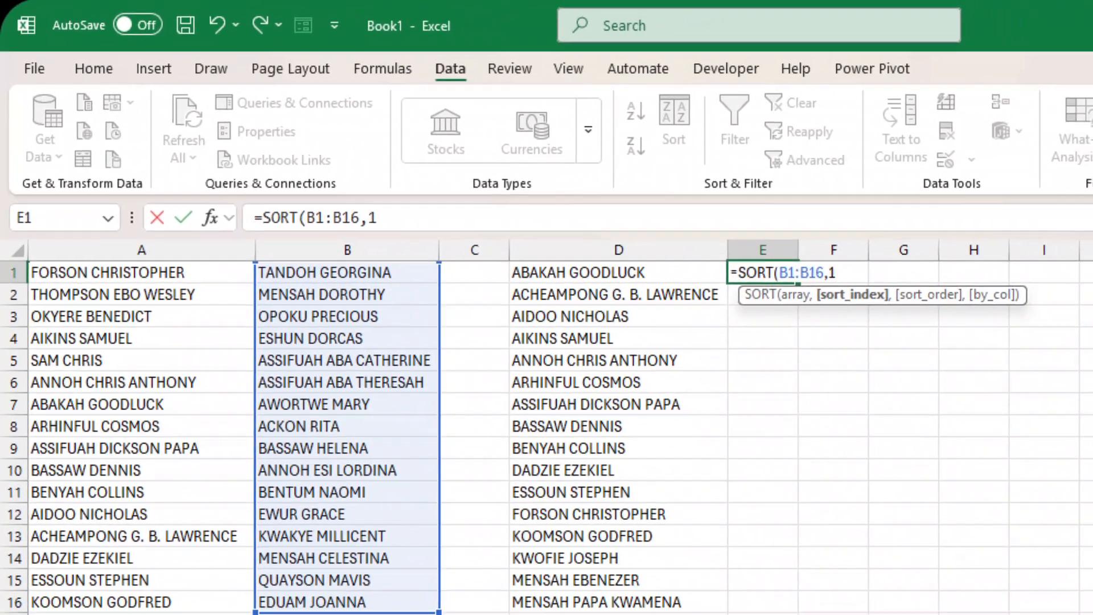
pyautogui.write(',')
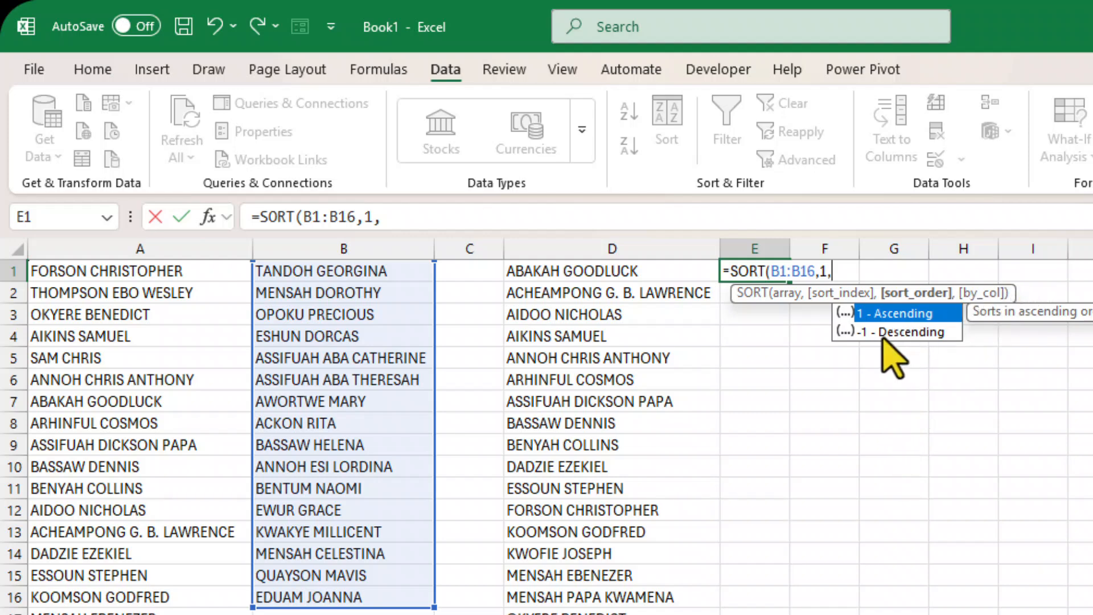
pyautogui.write('-1')
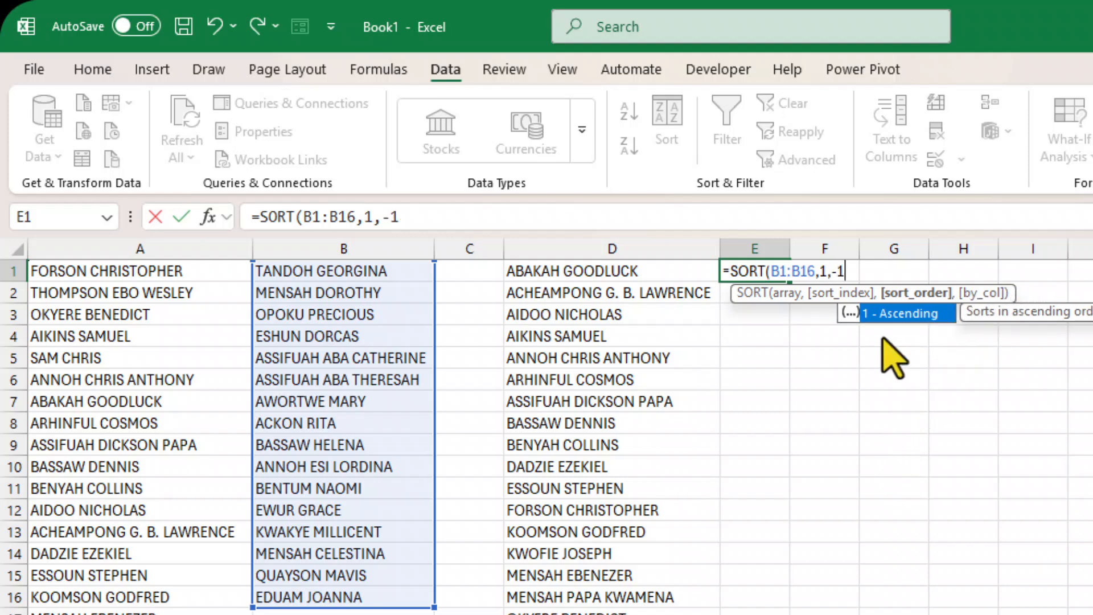
pyautogui.write(')')
pyautogui.press('Return')
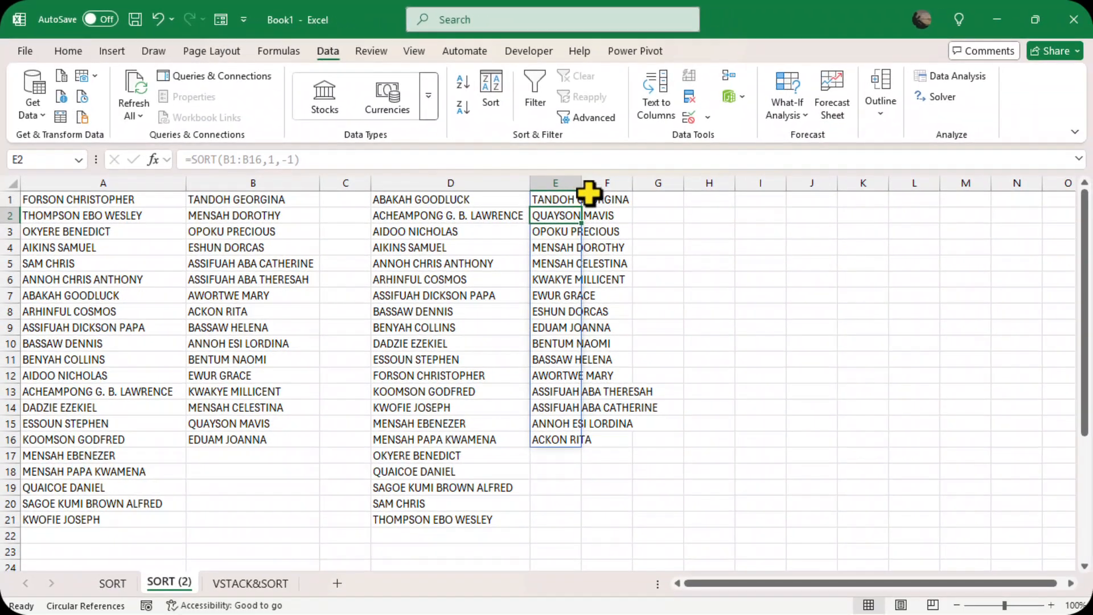
pyautogui.doubleClick(579, 177)
# - Change the sort order in the E1 SORT formula to ascending, 1
pyautogui.press('Up')
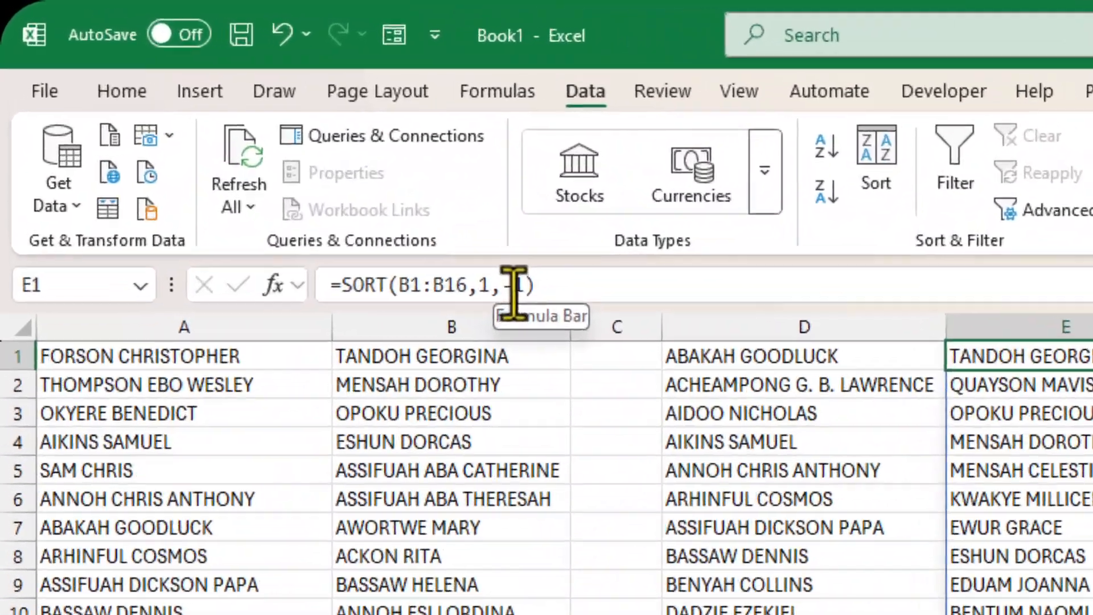
pyautogui.click(272, 160)
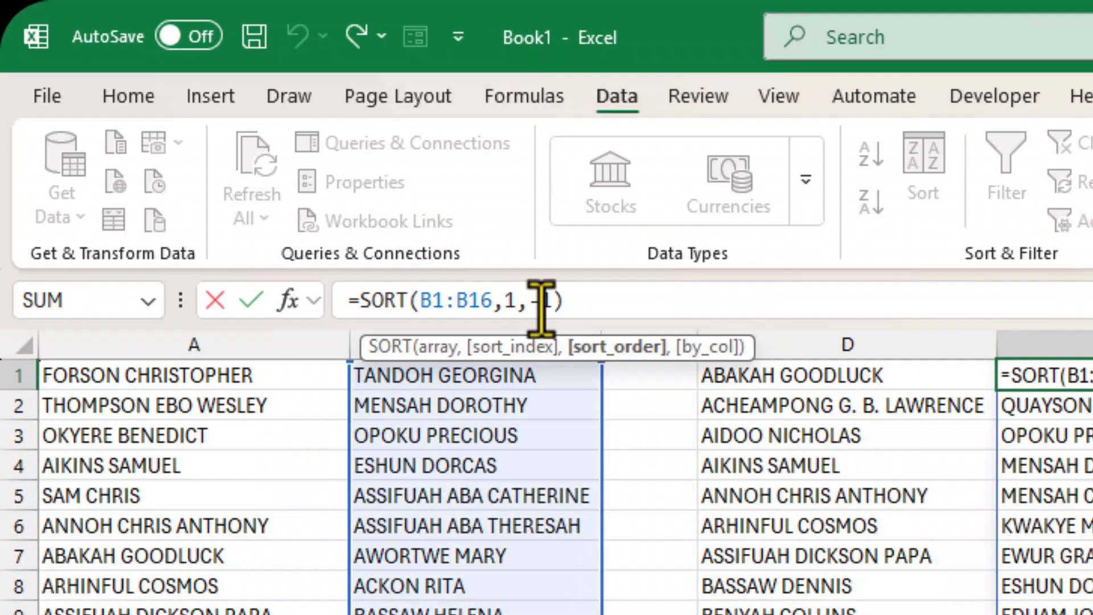
pyautogui.press('BackSpace')
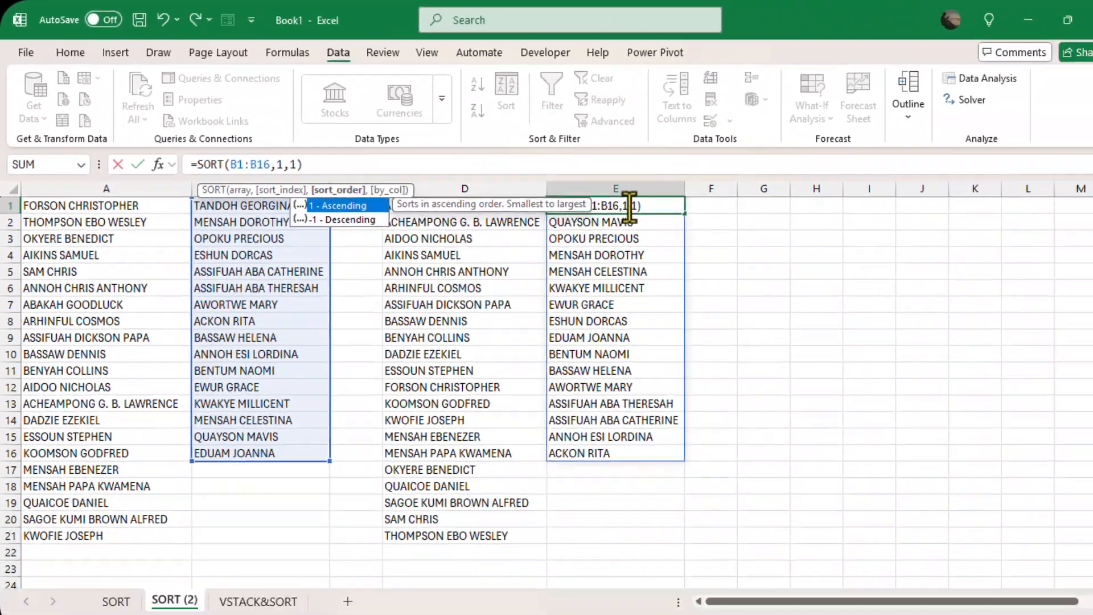
pyautogui.press('Return')
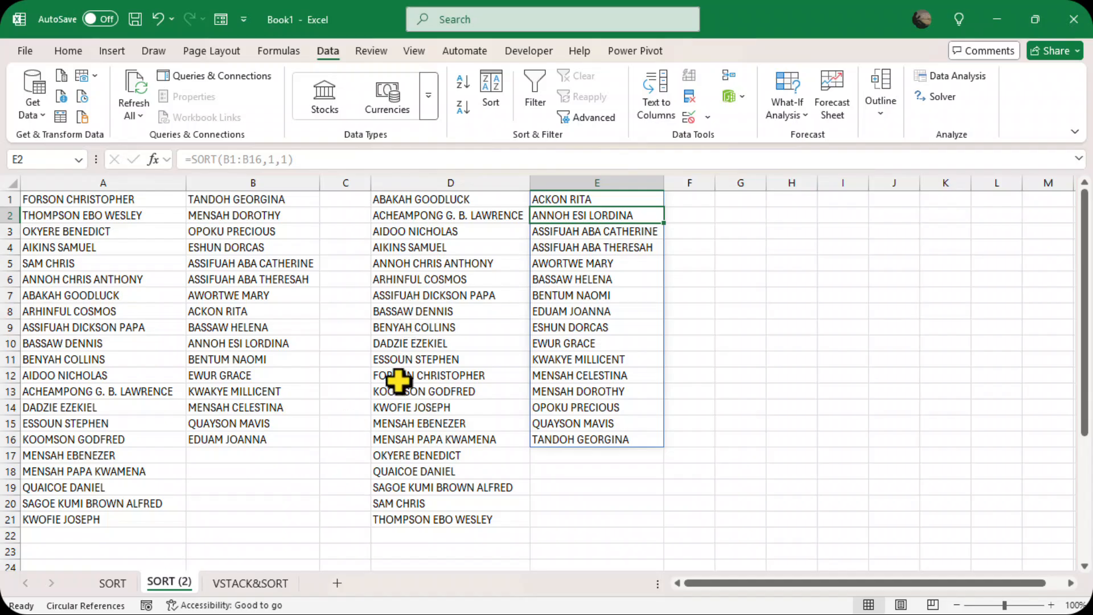
# - Extend the array of the D1 SORT formula to A1:A100
pyautogui.click(405, 202)
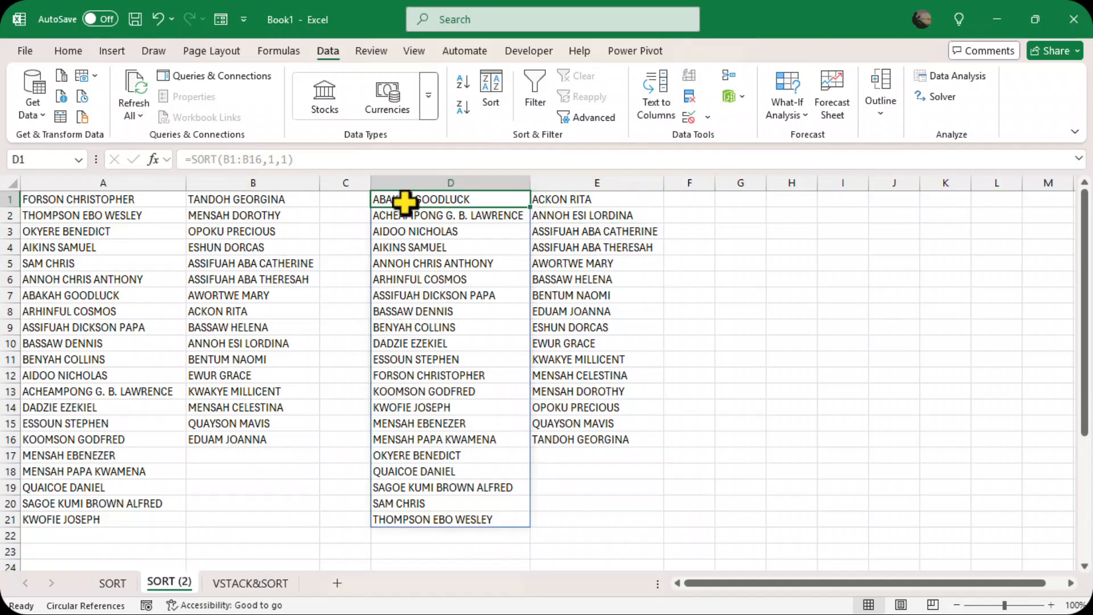
pyautogui.click(262, 161)
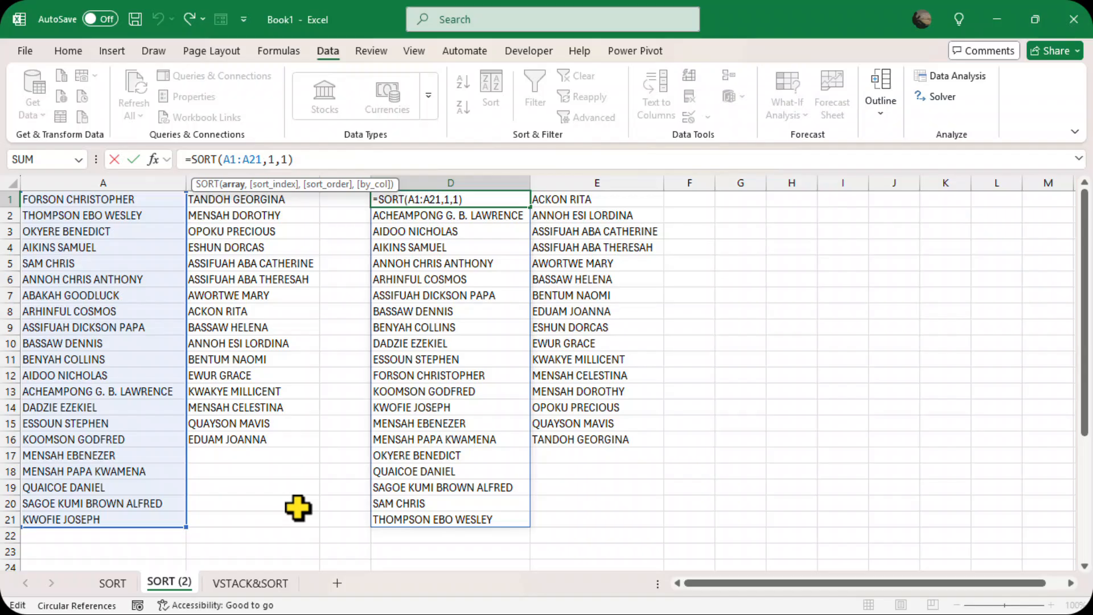
pyautogui.press('BackSpace')
pyautogui.press('BackSpace')
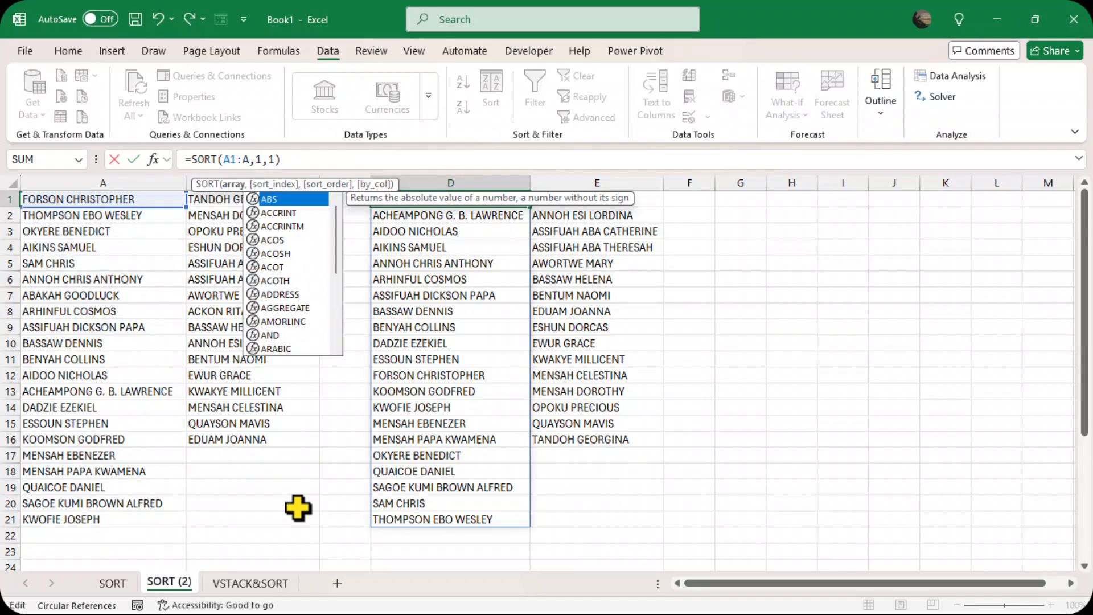
pyautogui.write('100')
pyautogui.press('Return')
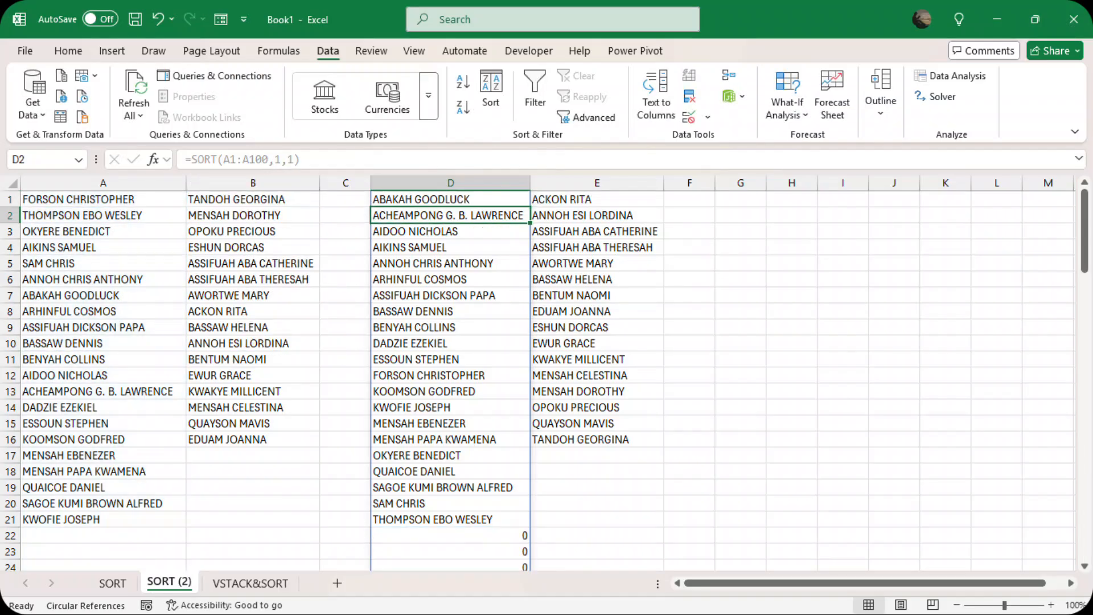
# - Add a new person's full name in A22, directly below the last name in column A
pyautogui.scroll(-3, 425, 404)
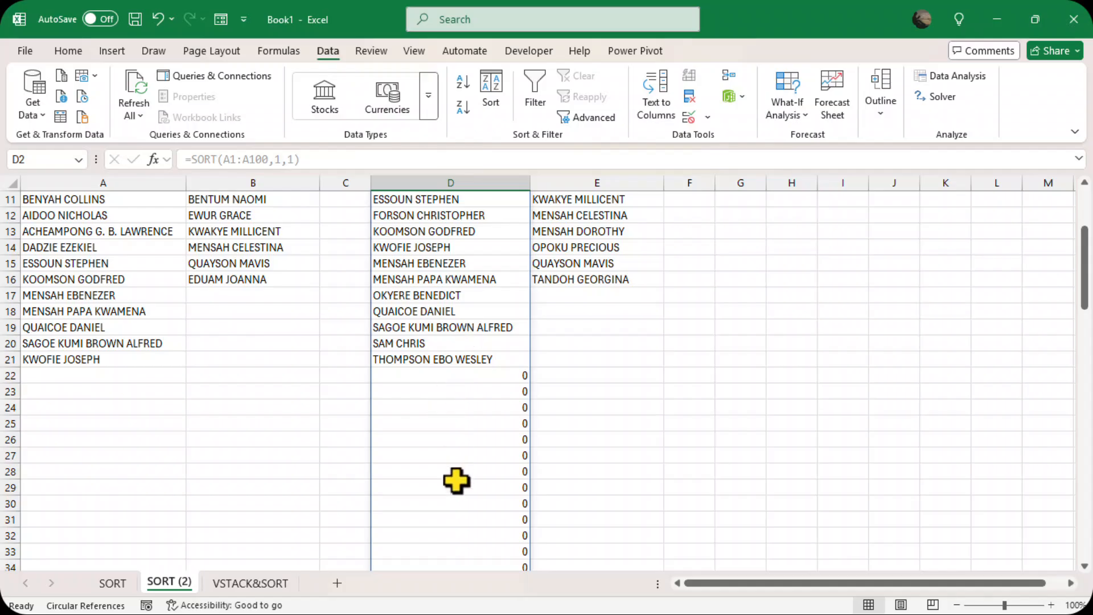
pyautogui.scroll(-1, 456, 481)
pyautogui.click(90, 350)
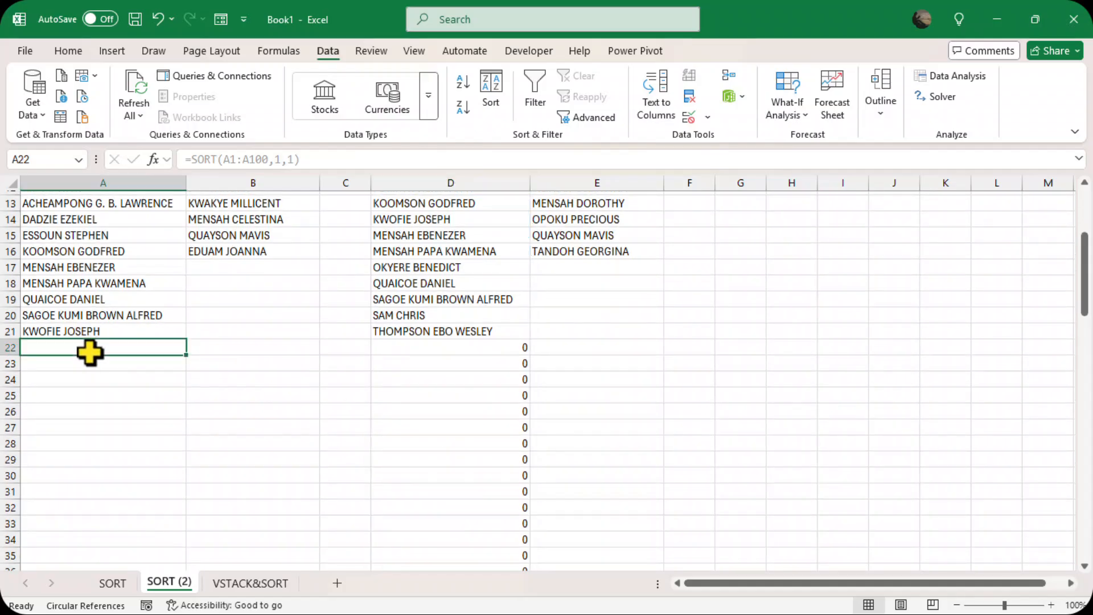
pyautogui.moveTo(90, 351); pyautogui.dragTo(47, 349)
pyautogui.scroll(9, 44, 349)
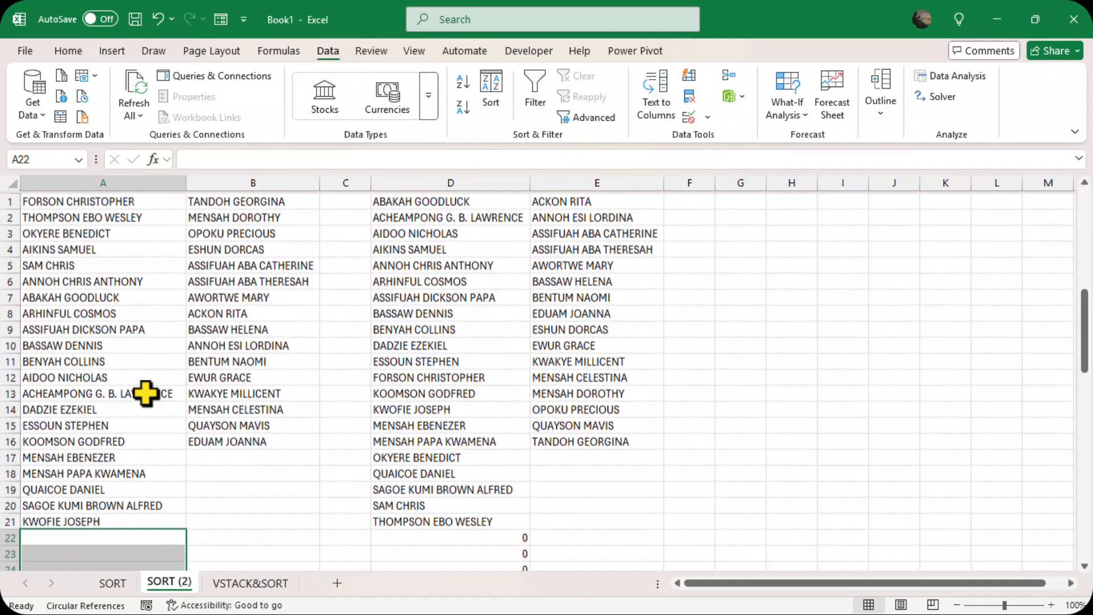
pyautogui.hotkey('ctrl', 'z')
pyautogui.scroll(-4, 261, 398)
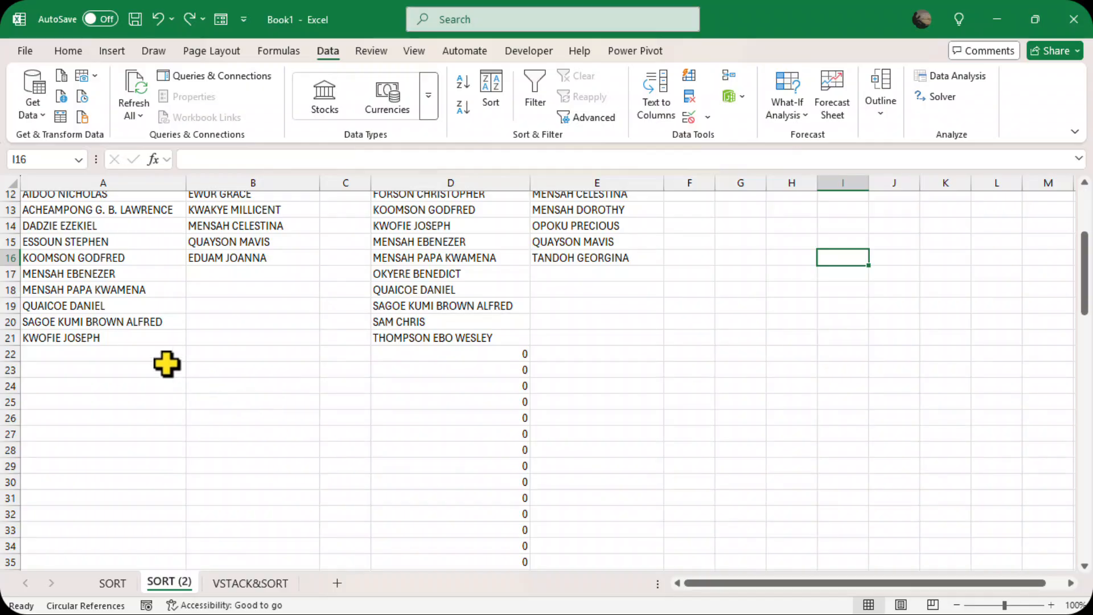
pyautogui.click(116, 355)
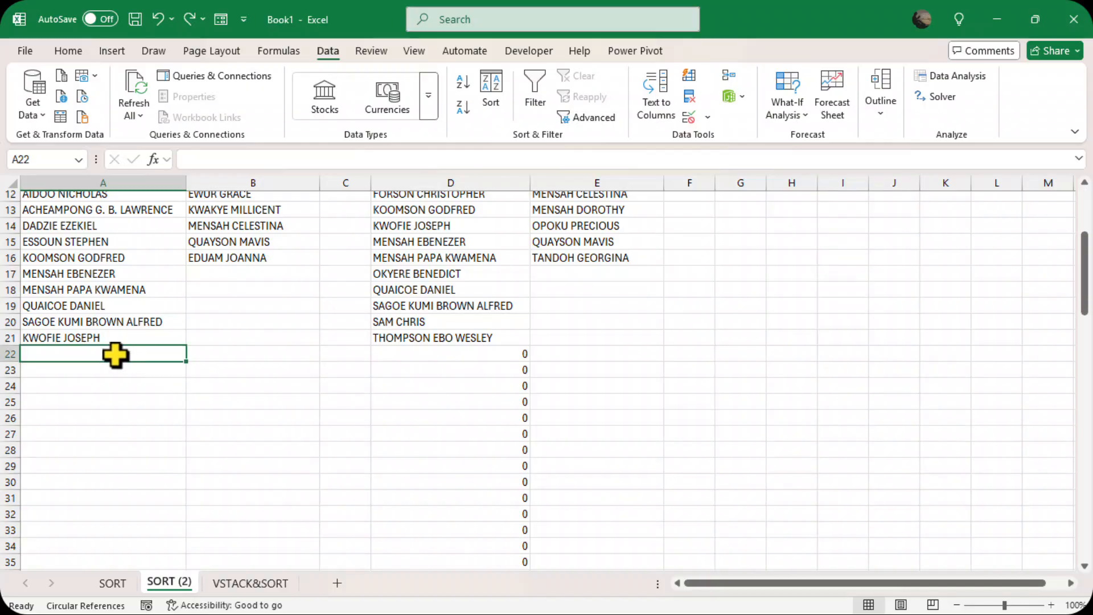
pyautogui.write('OTT')
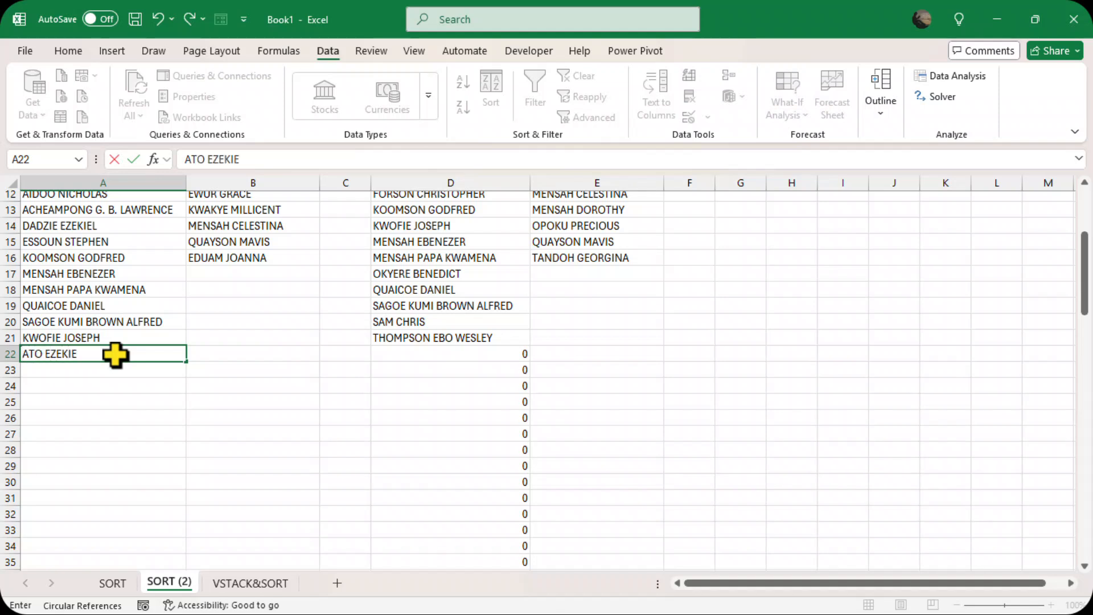
pyautogui.press('Return')
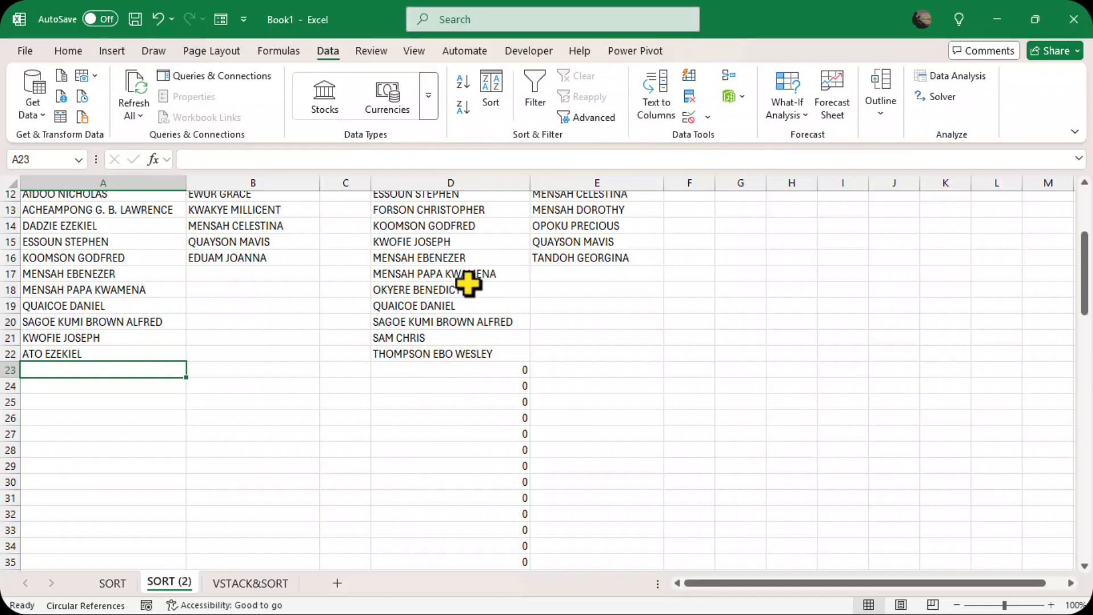
# - Examine where the added name falls in column D's sorted list, and compare the rows beyond the names in columns A and D
pyautogui.scroll(4, 470, 282)
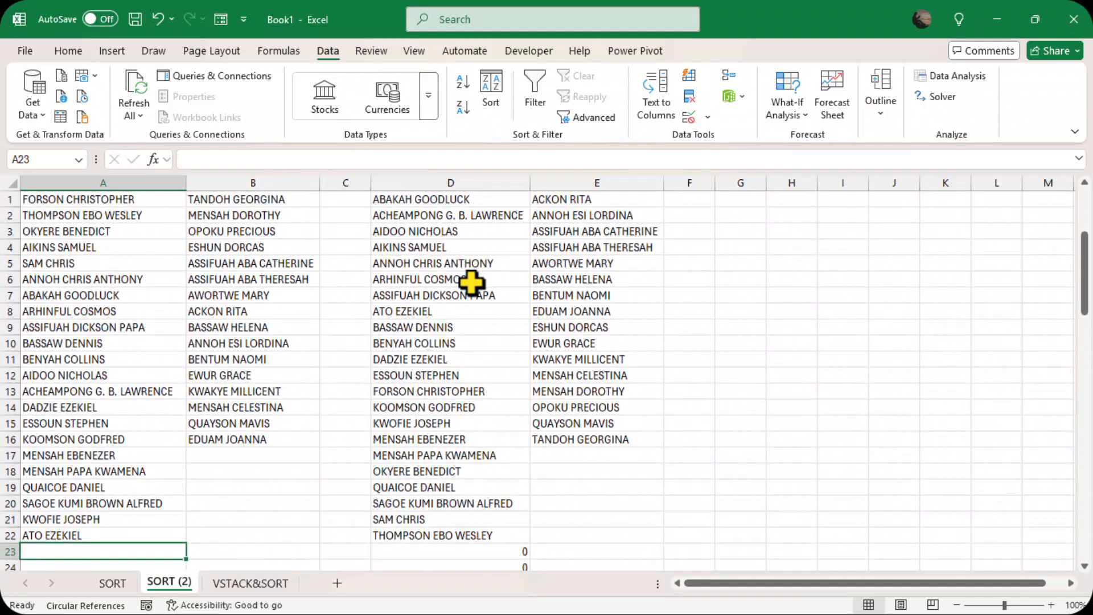
pyautogui.click(410, 312)
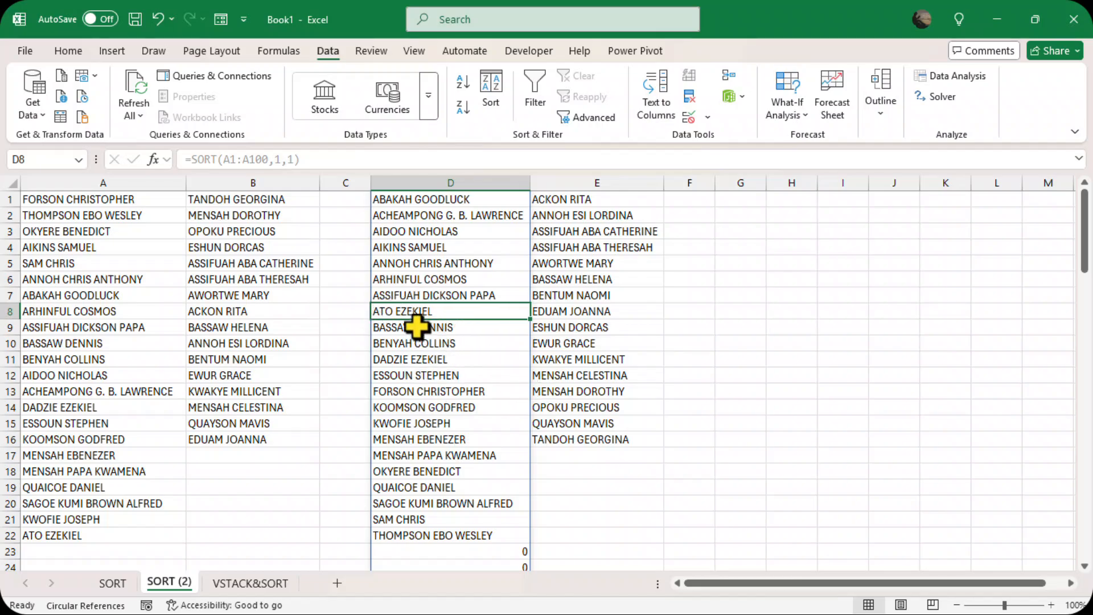
pyautogui.scroll(-5, 453, 405)
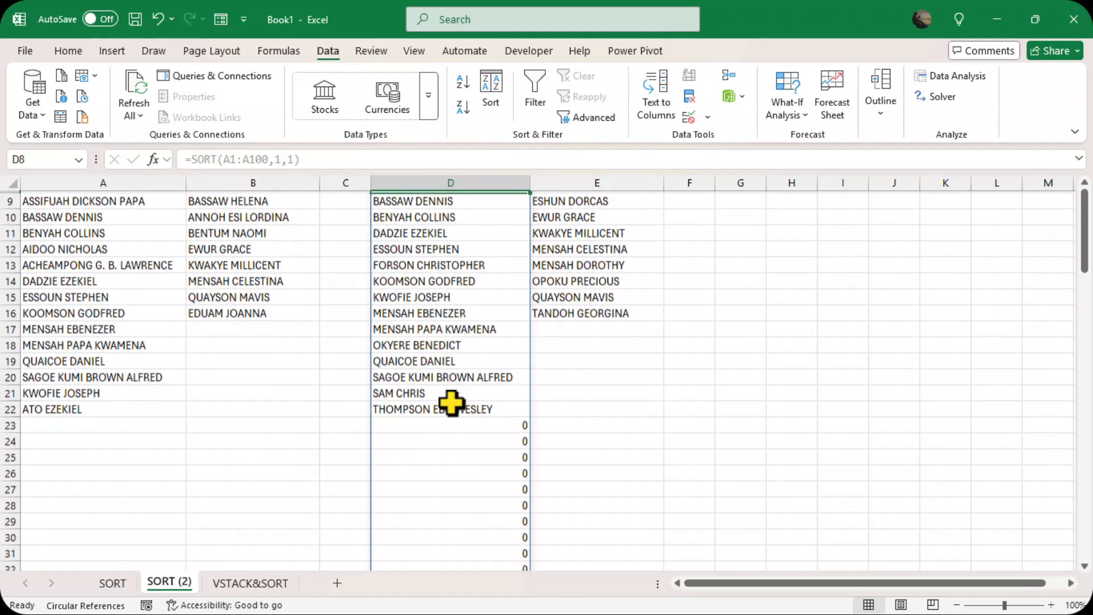
pyautogui.moveTo(62, 296); pyautogui.dragTo(80, 362)
pyautogui.scroll(5, 80, 362)
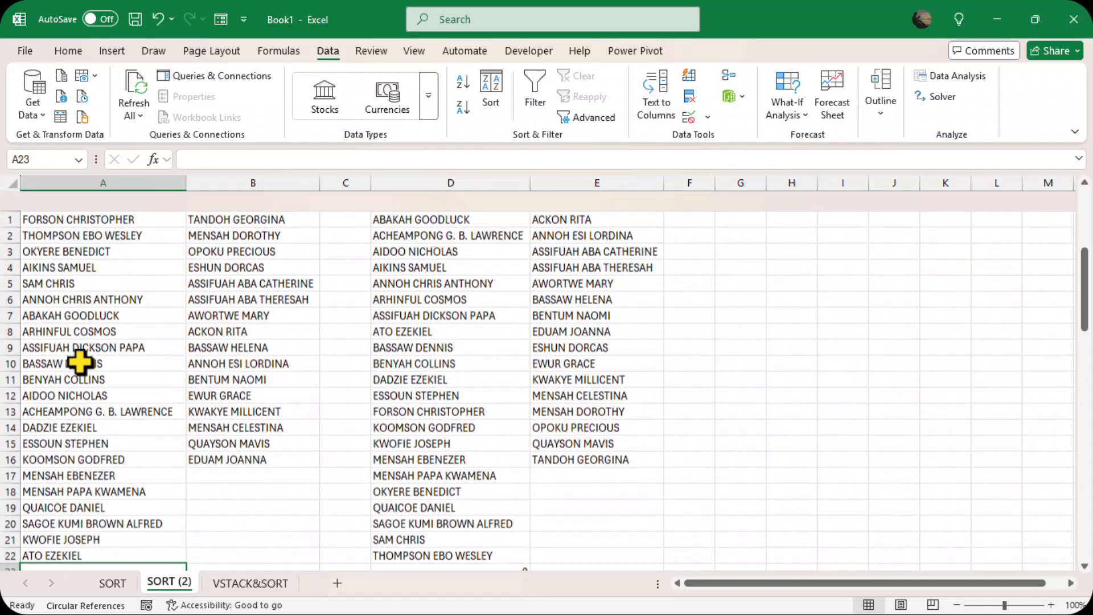
pyautogui.scroll(-5, 452, 409)
pyautogui.scroll(-4, 449, 406)
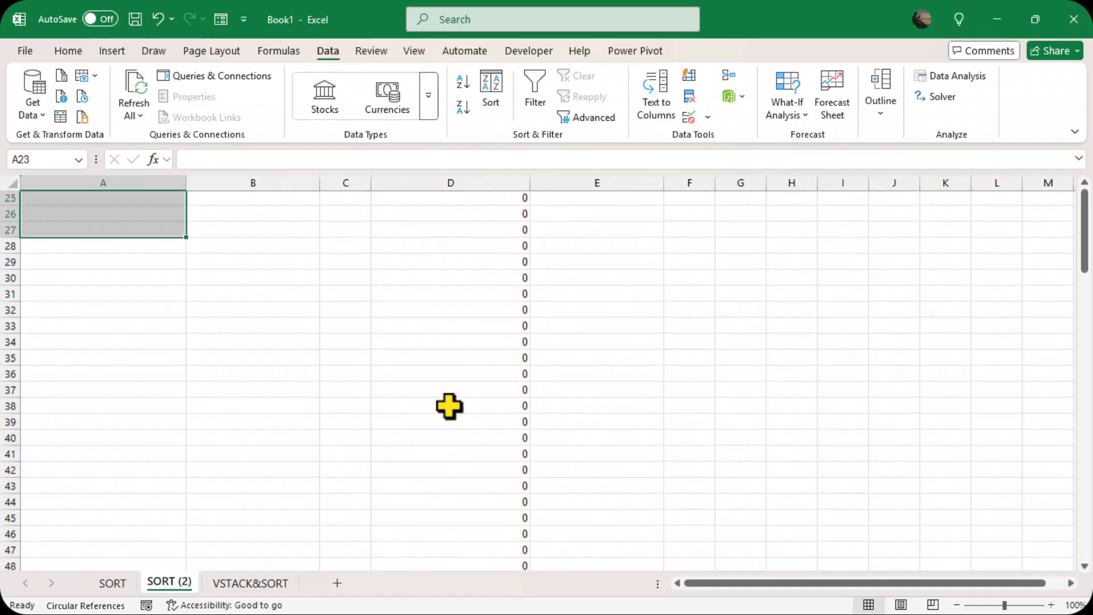
pyautogui.scroll(9, 449, 405)
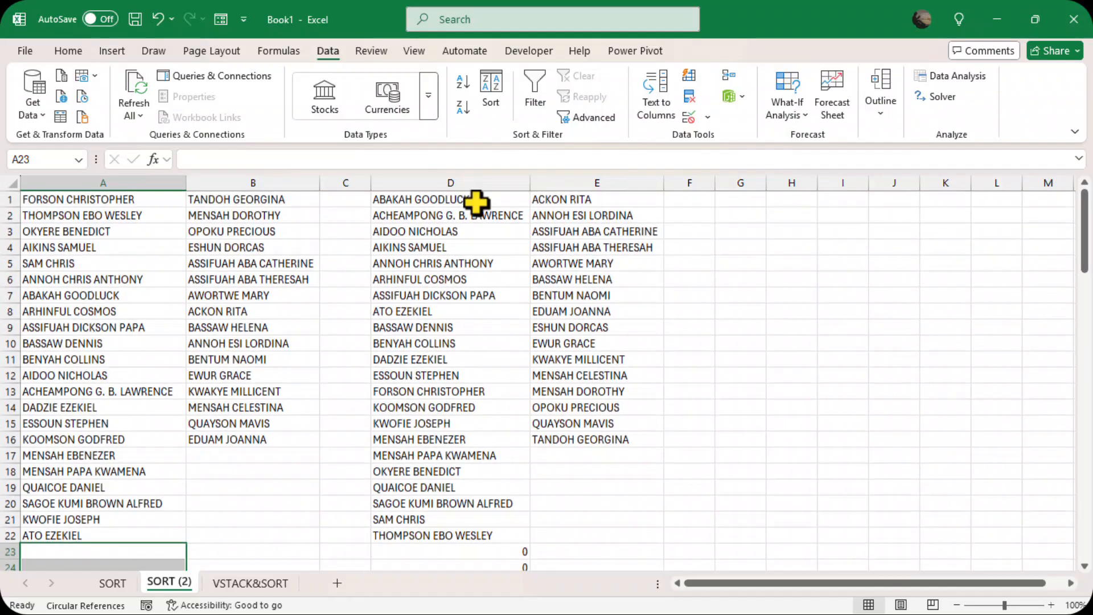
pyautogui.click(451, 182)
pyautogui.scroll(-1, 444, 356)
pyautogui.scroll(1, 444, 355)
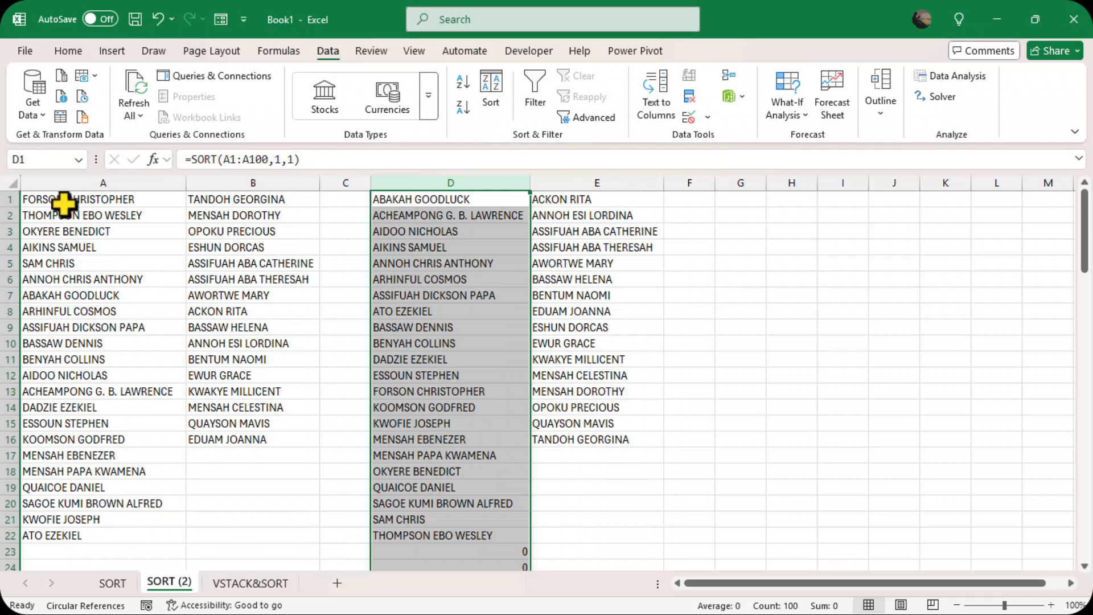
pyautogui.click(72, 179)
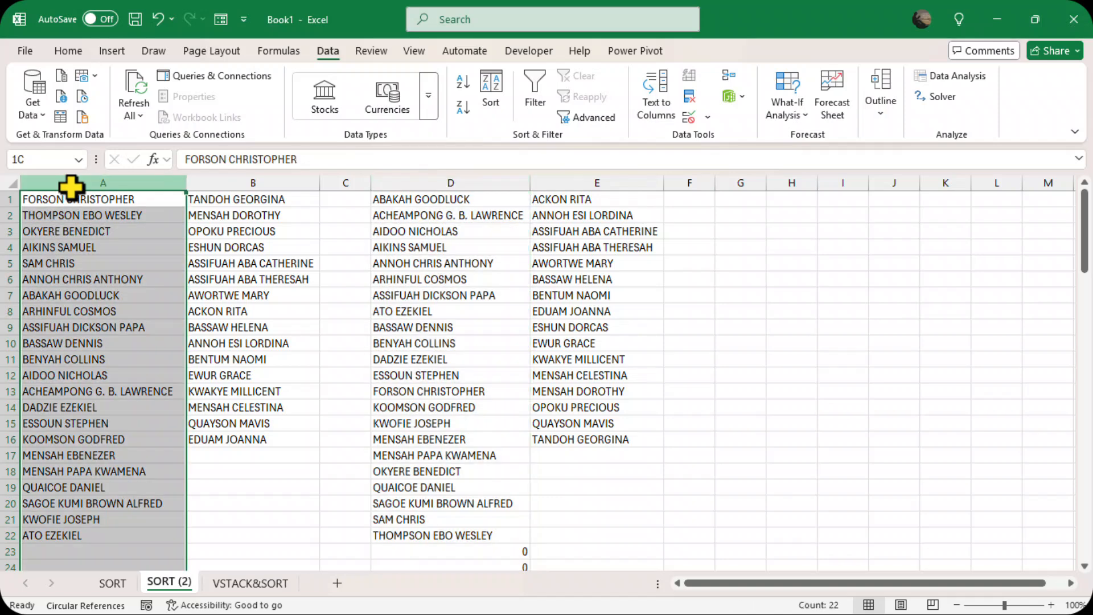
pyautogui.click(452, 180)
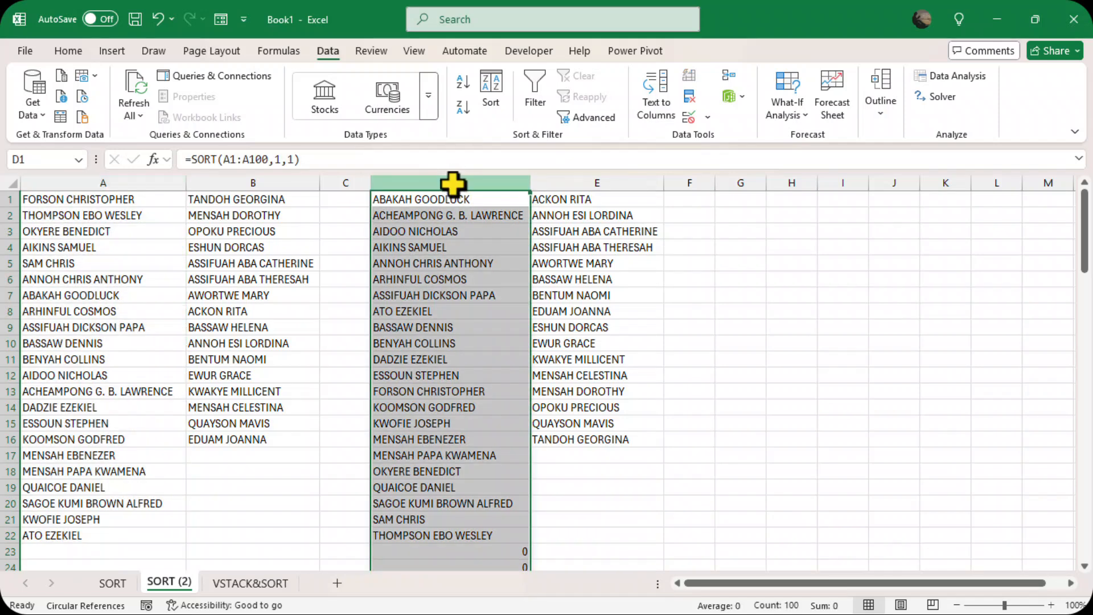
# - Clear the column selection and switch to the VSTACK&SORT sheet
pyautogui.click(643, 515)
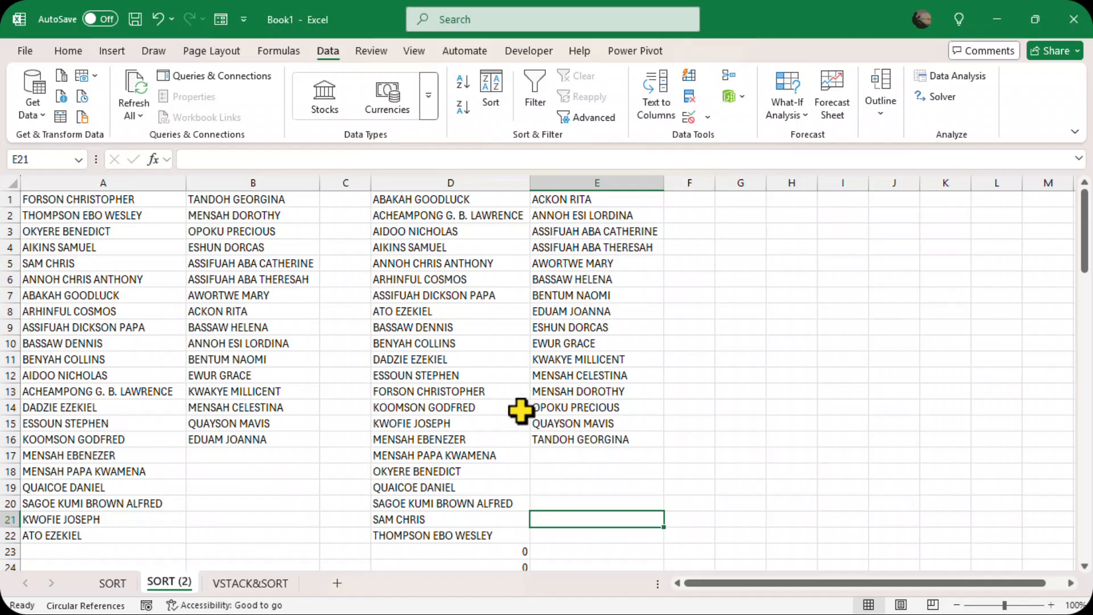
pyautogui.click(251, 583)
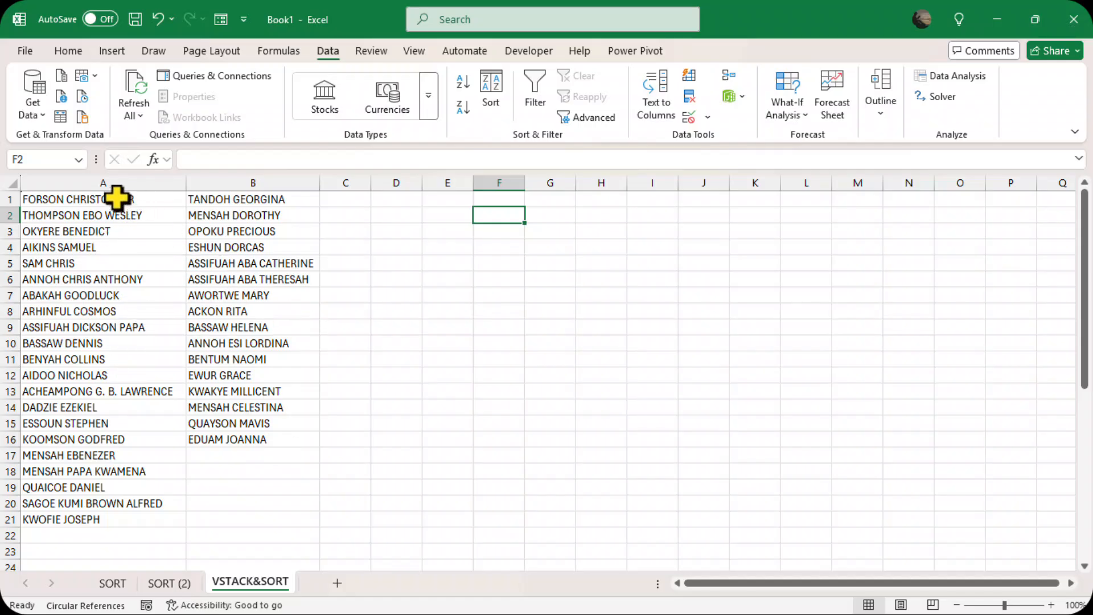
# - Inspect the two lists of names by selecting columns B and A in turn
pyautogui.click(236, 182)
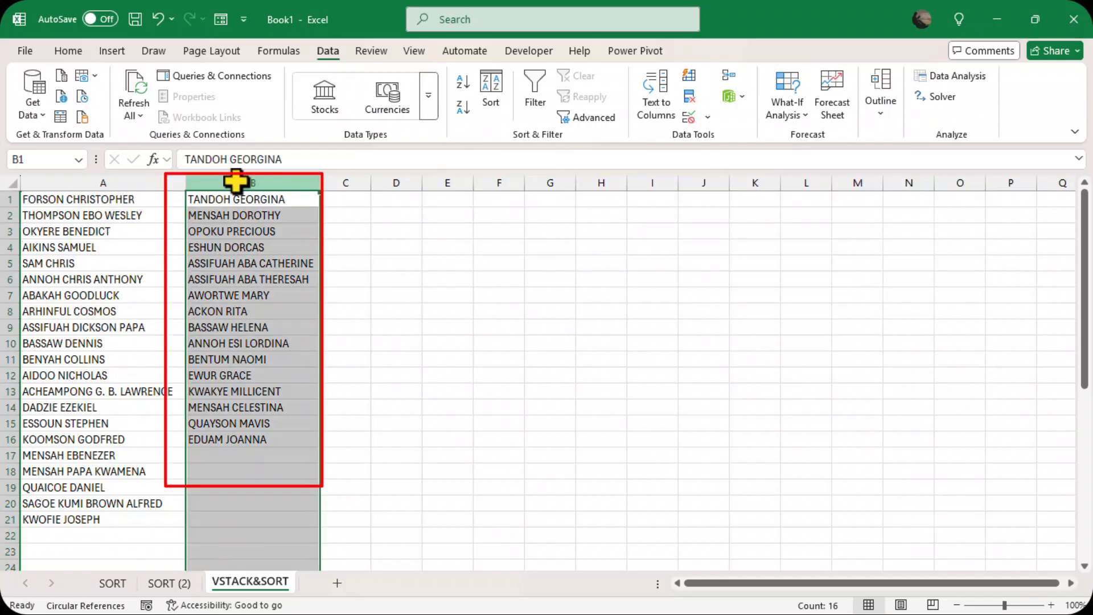
pyautogui.click(81, 182)
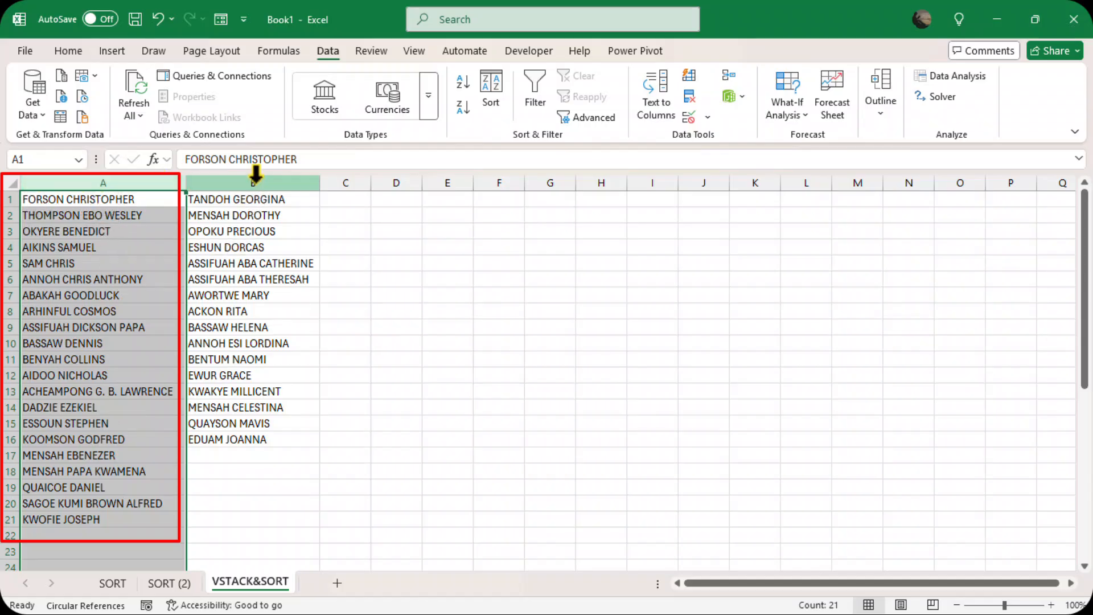
pyautogui.click(254, 180)
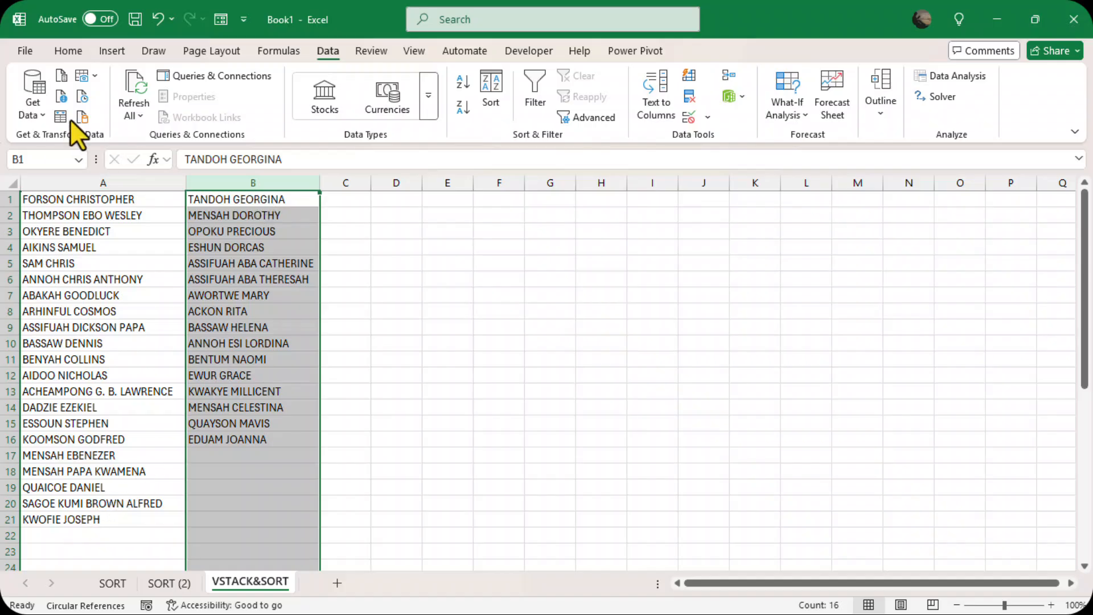
pyautogui.click(83, 181)
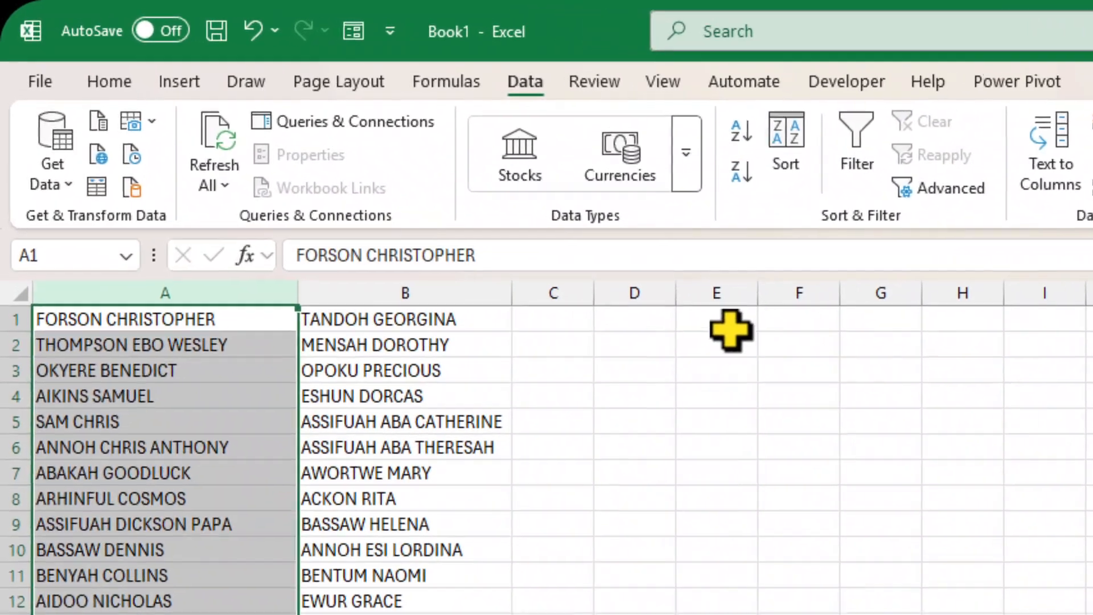
# - Enter =SORT(A1:A21,1,1) in E1 to sort column A's names in ascending order, and autofit column E
pyautogui.doubleClick(691, 319)
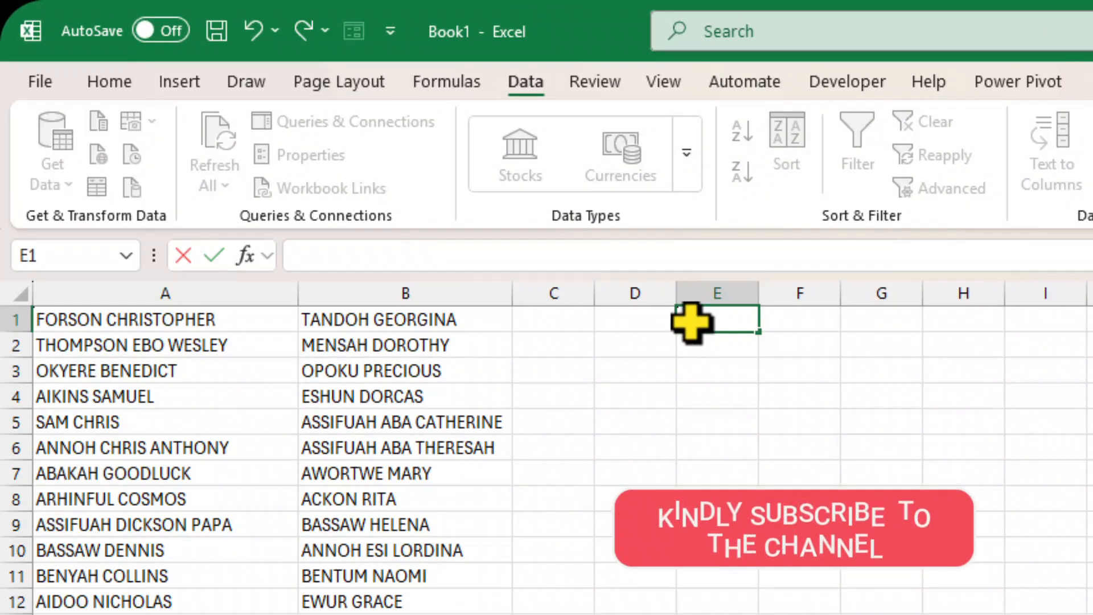
pyautogui.write('=')
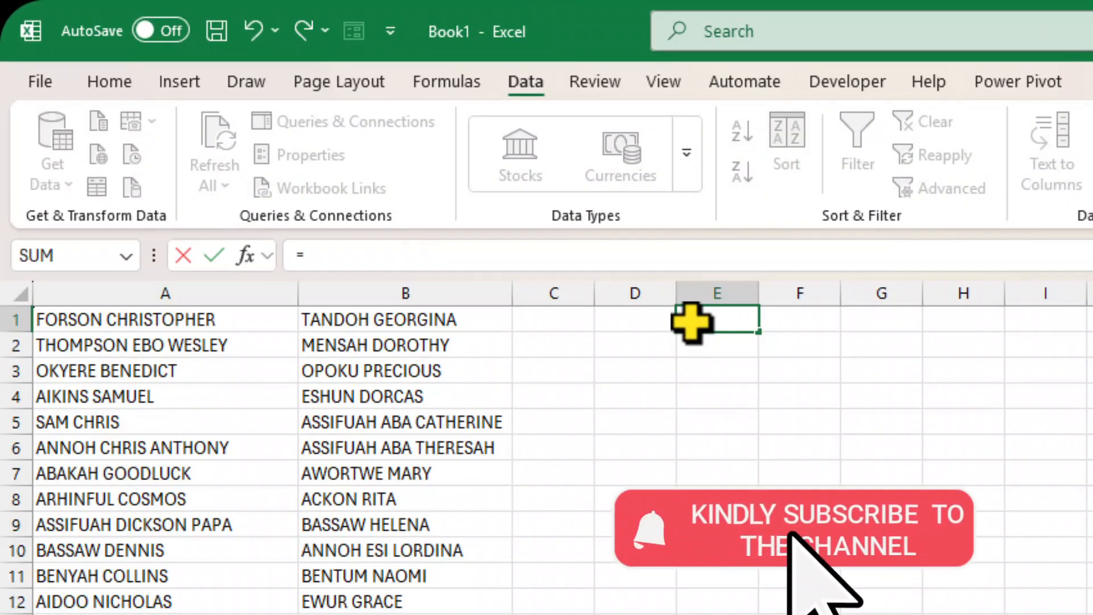
pyautogui.write('SORT(')
pyautogui.moveTo(165, 319); pyautogui.dragTo(165, 614)
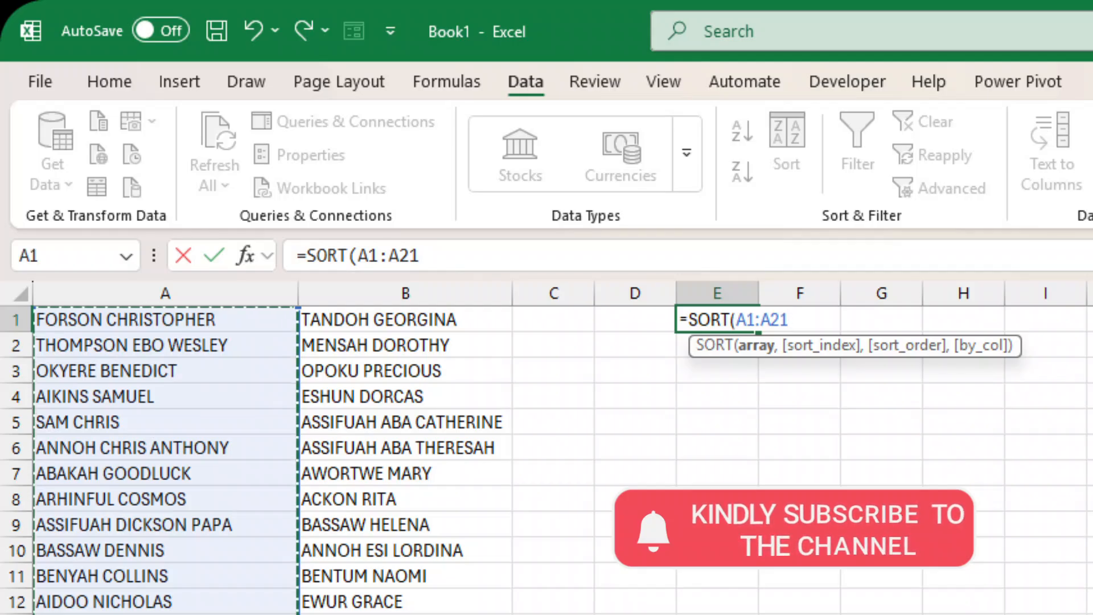
pyautogui.write(',')
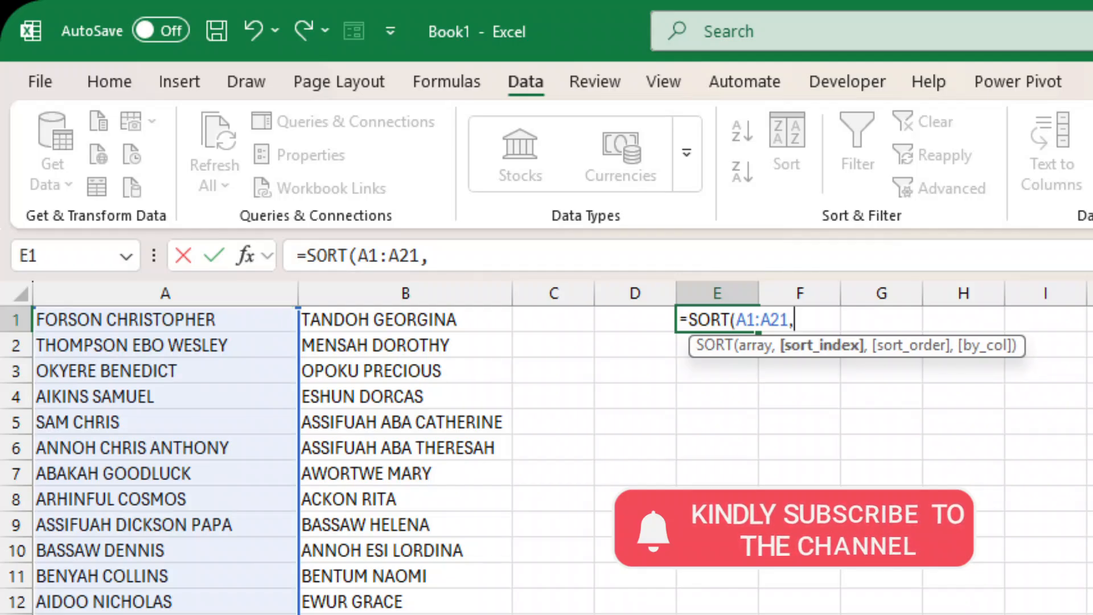
pyautogui.write('1,')
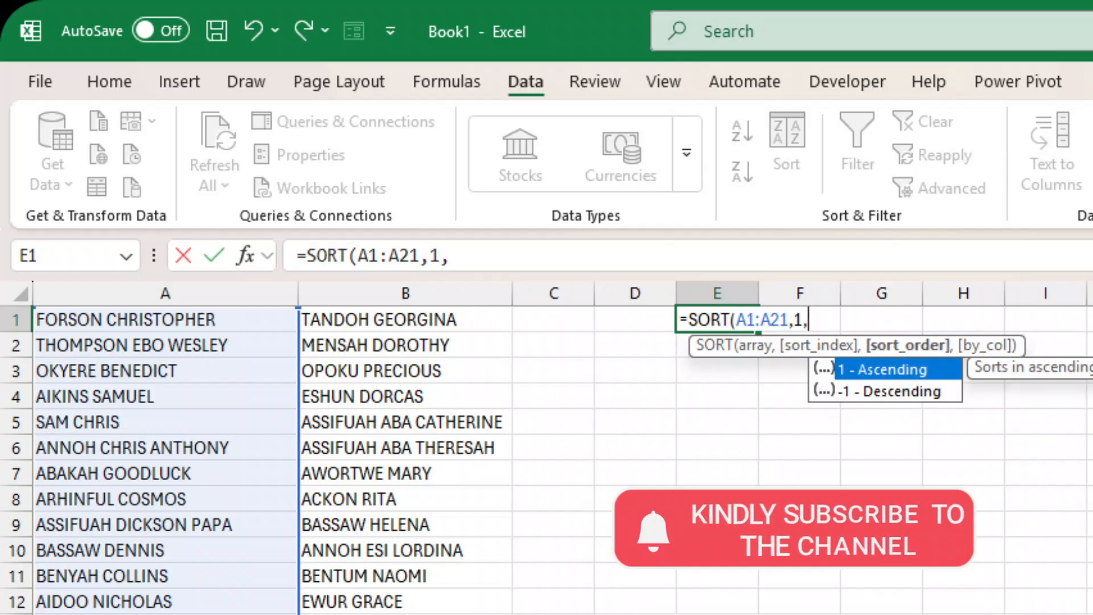
pyautogui.doubleClick(873, 373)
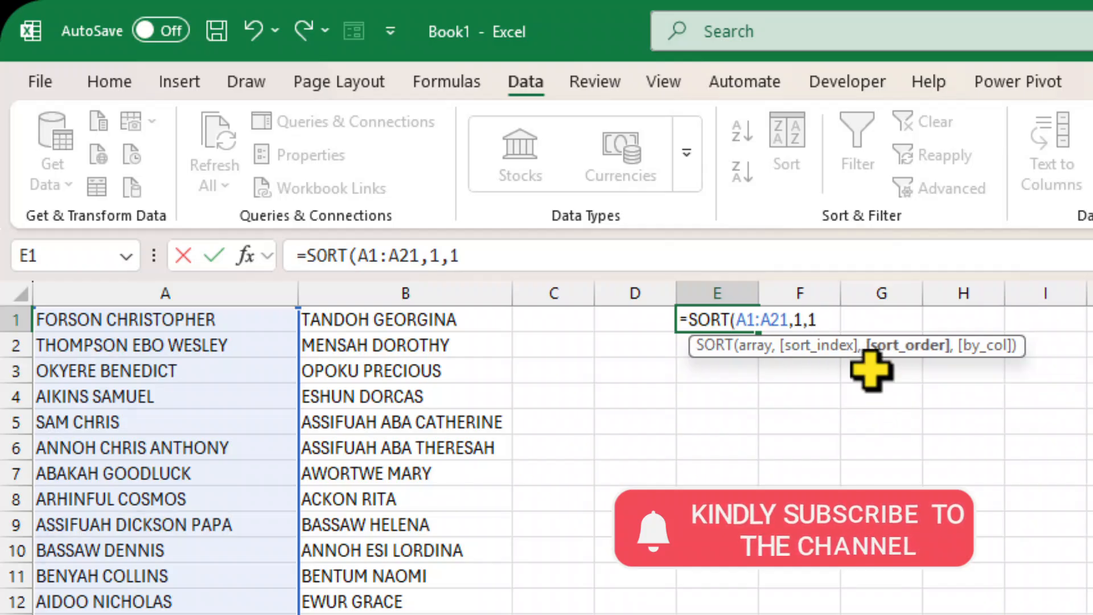
pyautogui.write(')')
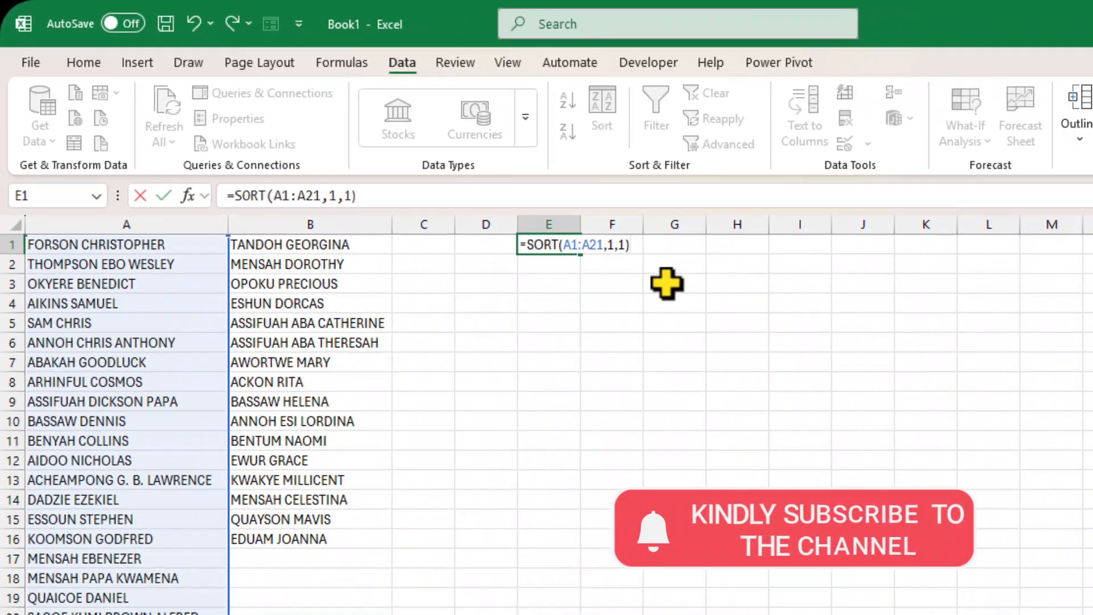
pyautogui.press('Return')
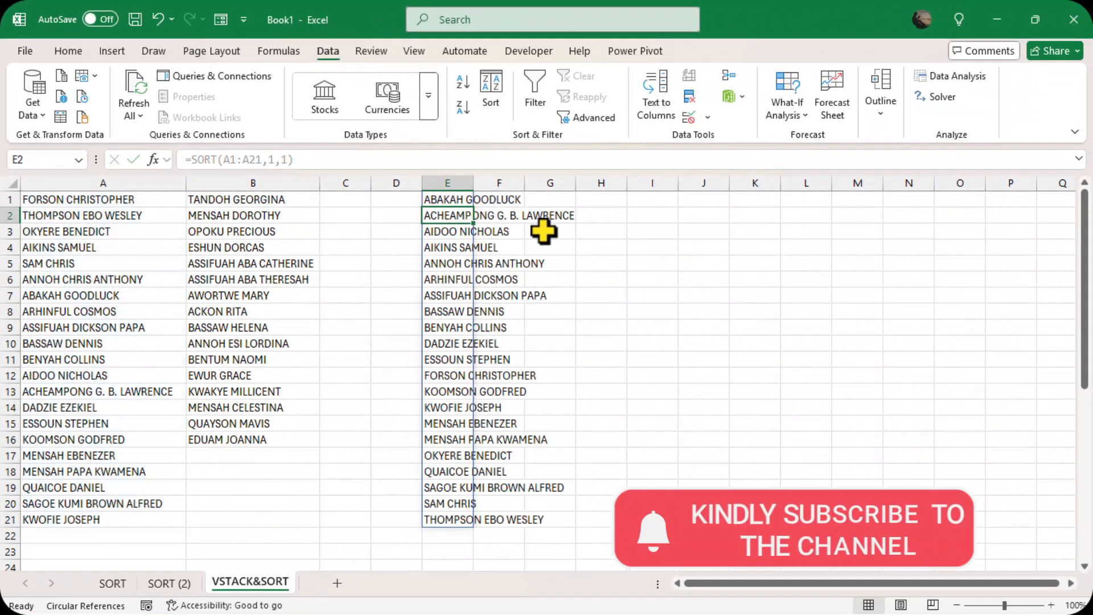
pyautogui.doubleClick(474, 182)
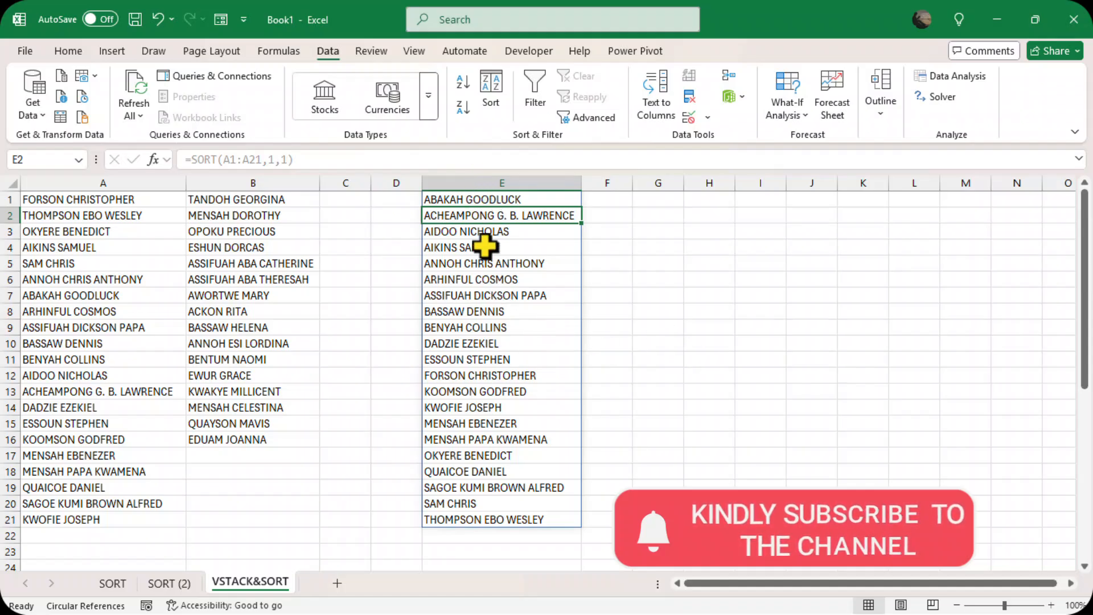
# - Compare the source names in columns A and B with column E's sorted list, including the first empty cell below it
pyautogui.click(76, 172)
pyautogui.click(268, 177)
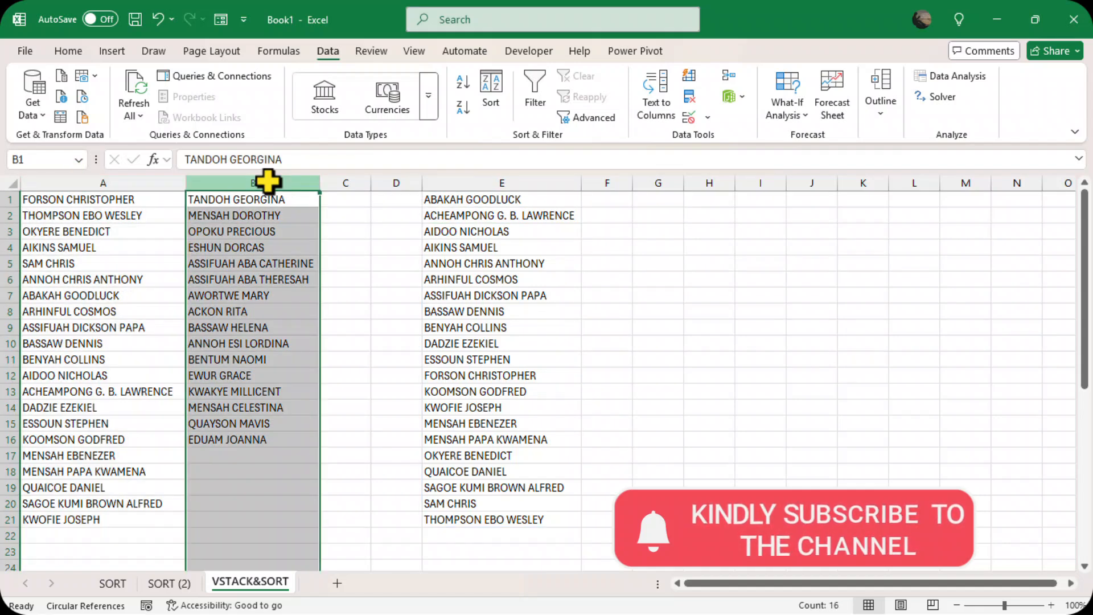
pyautogui.click(470, 181)
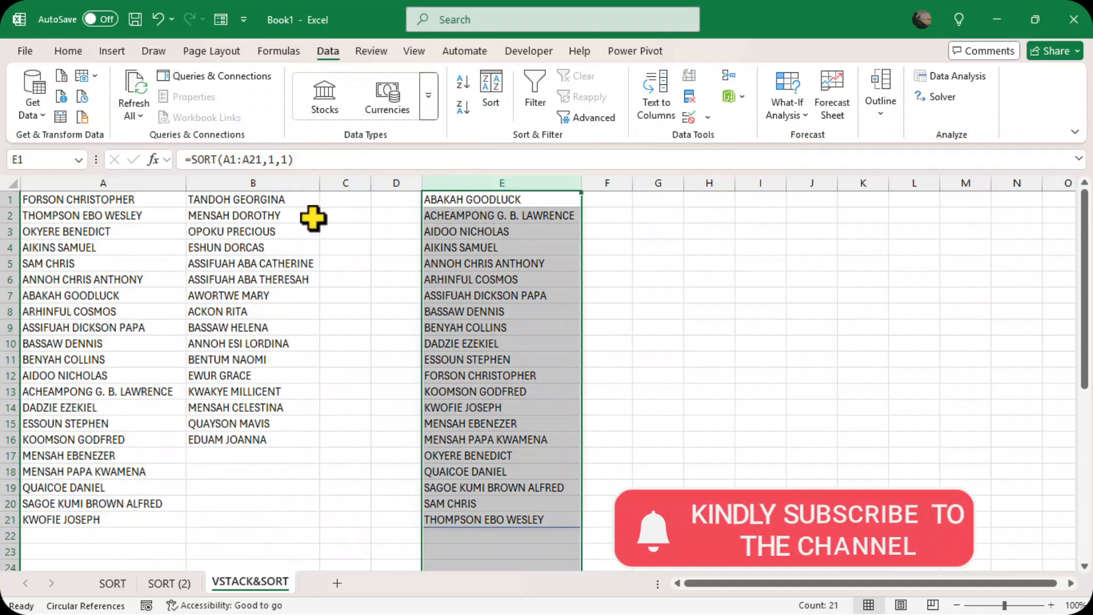
pyautogui.click(680, 300)
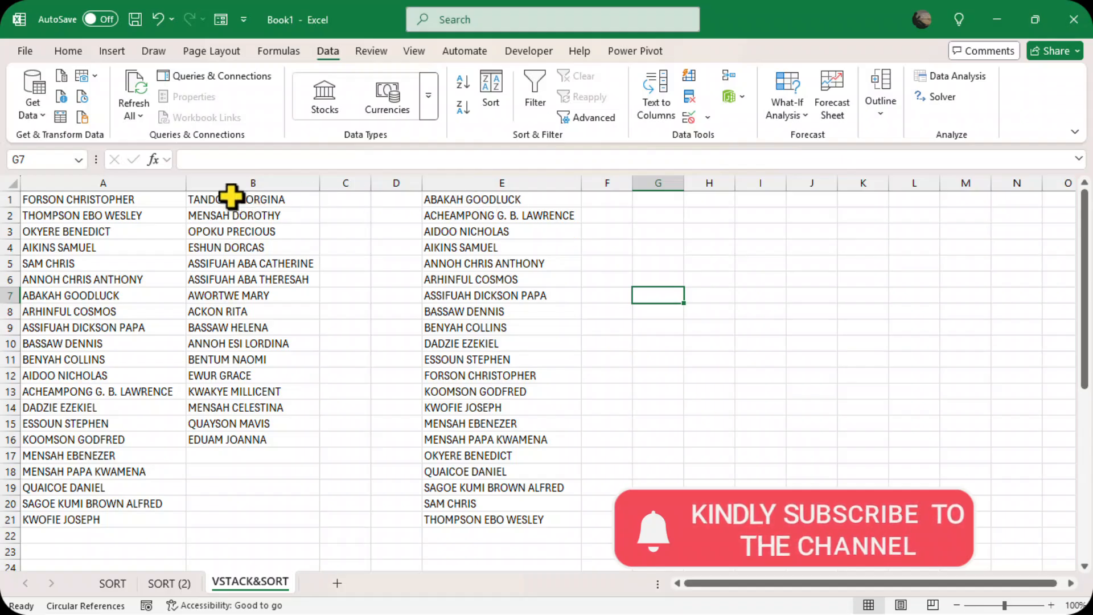
pyautogui.moveTo(231, 199); pyautogui.dragTo(254, 449)
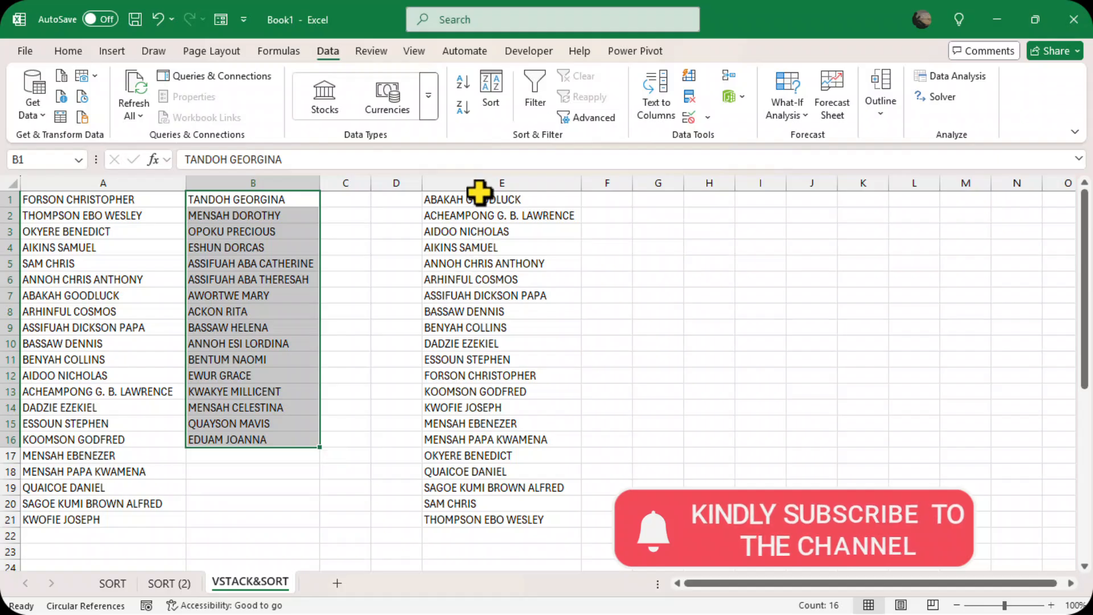
pyautogui.click(479, 181)
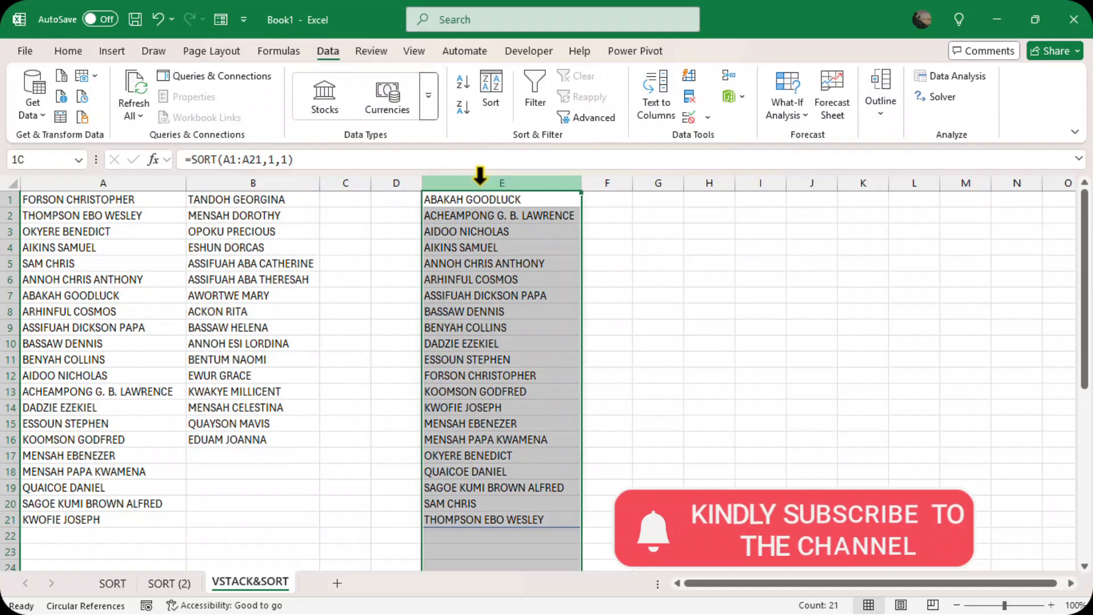
pyautogui.click(240, 181)
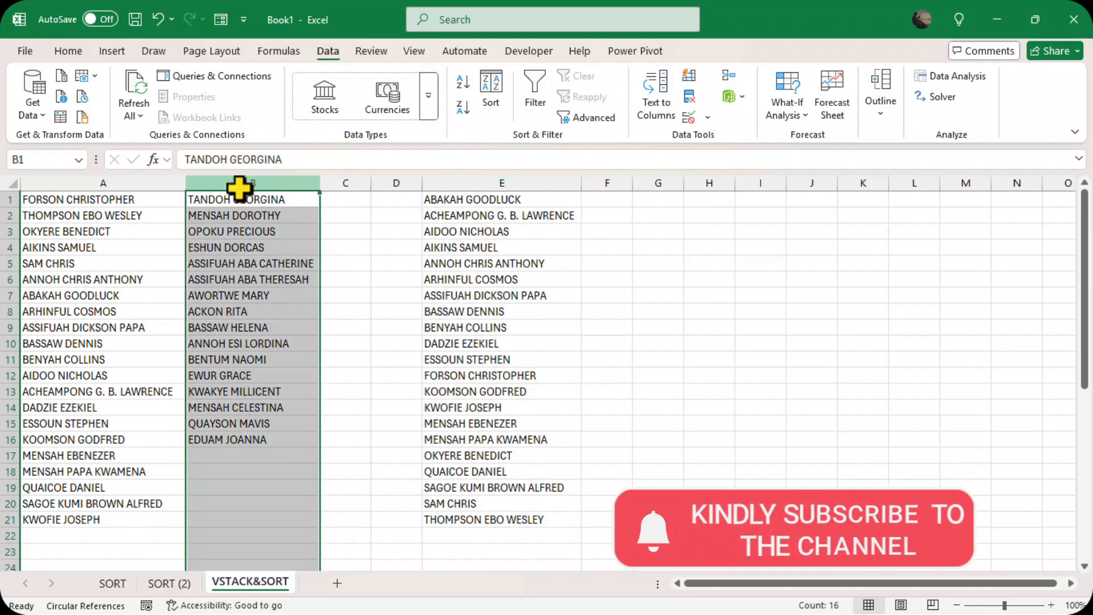
pyautogui.click(454, 537)
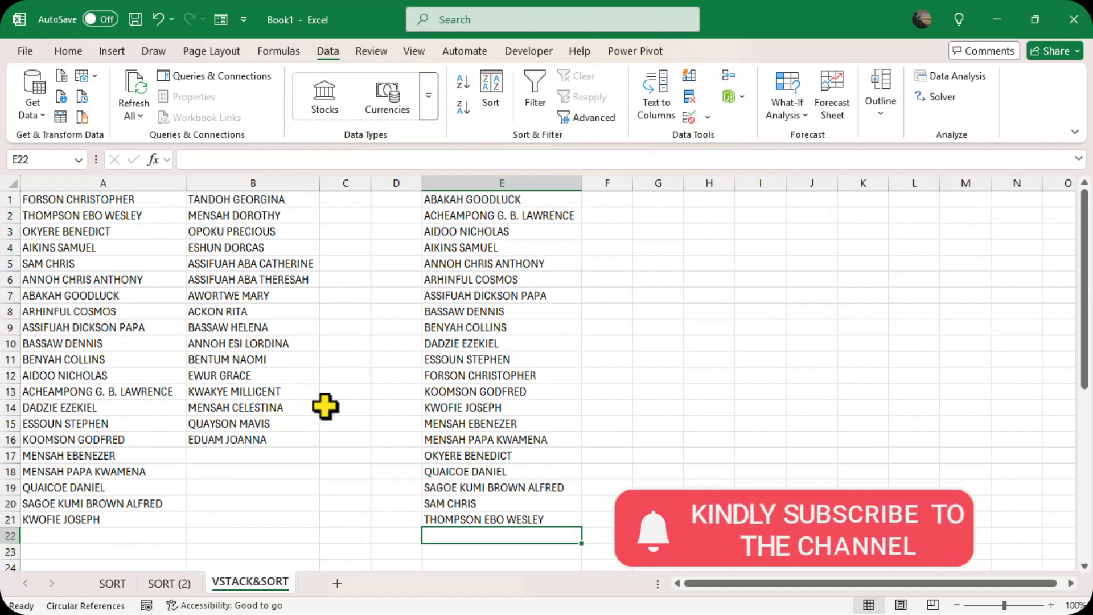
pyautogui.click(761, 519)
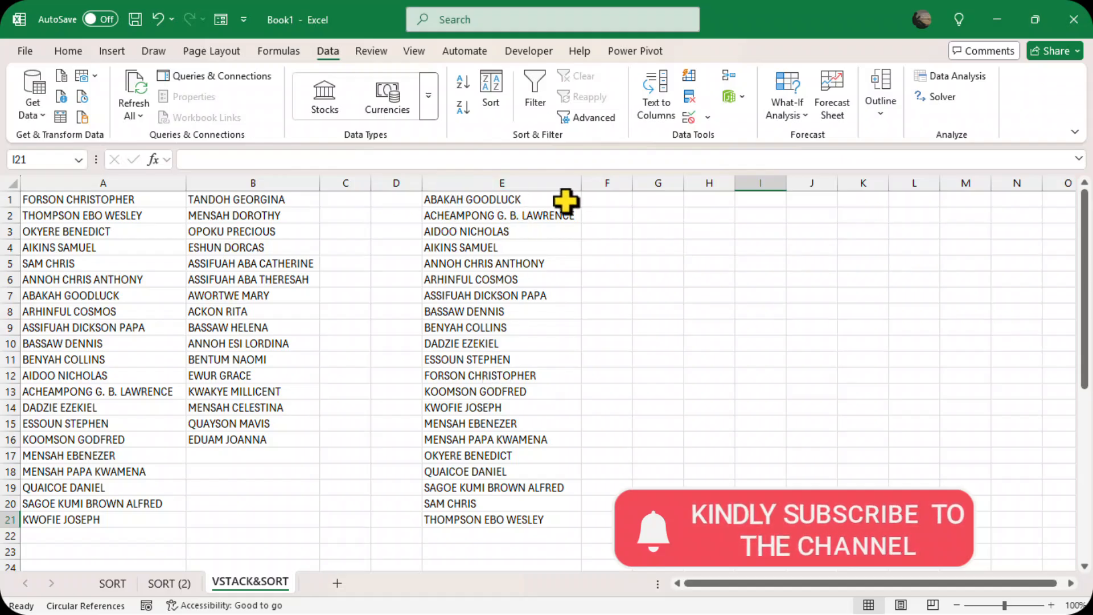
# - Wrap the SORT formula in E1 in a VSTACK function, making the sorted A1:A21 range its first array
pyautogui.click(464, 200)
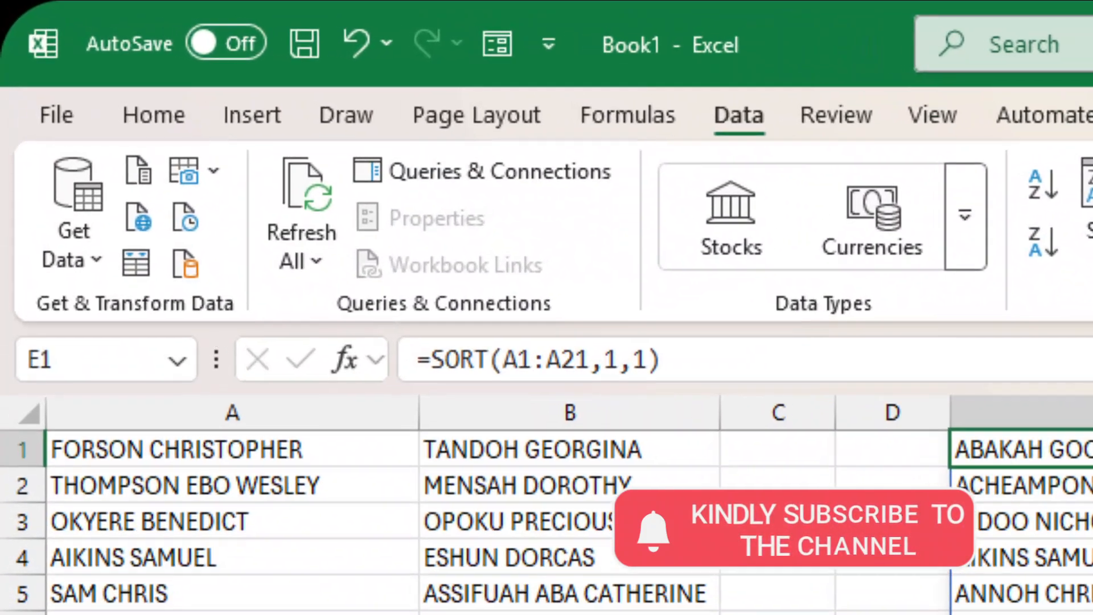
pyautogui.click(196, 160)
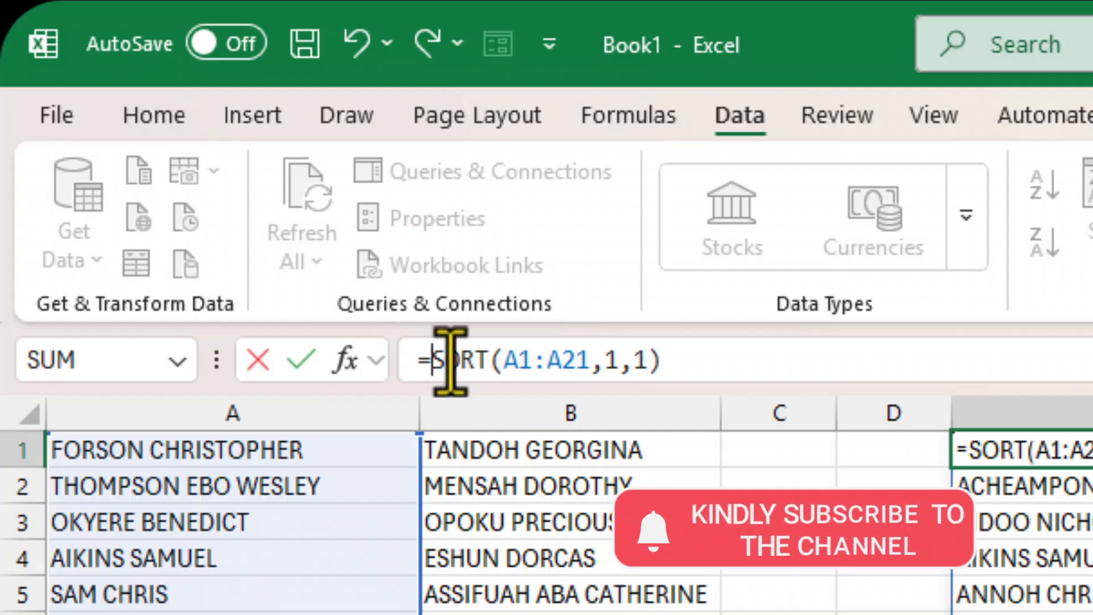
pyautogui.write('VST')
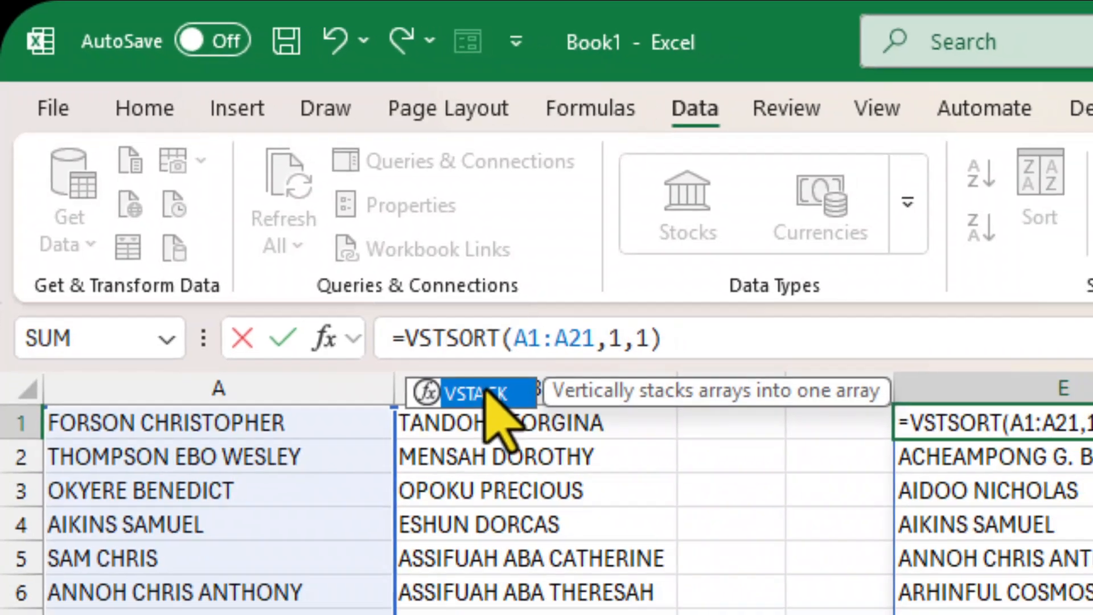
pyautogui.doubleClick(506, 419)
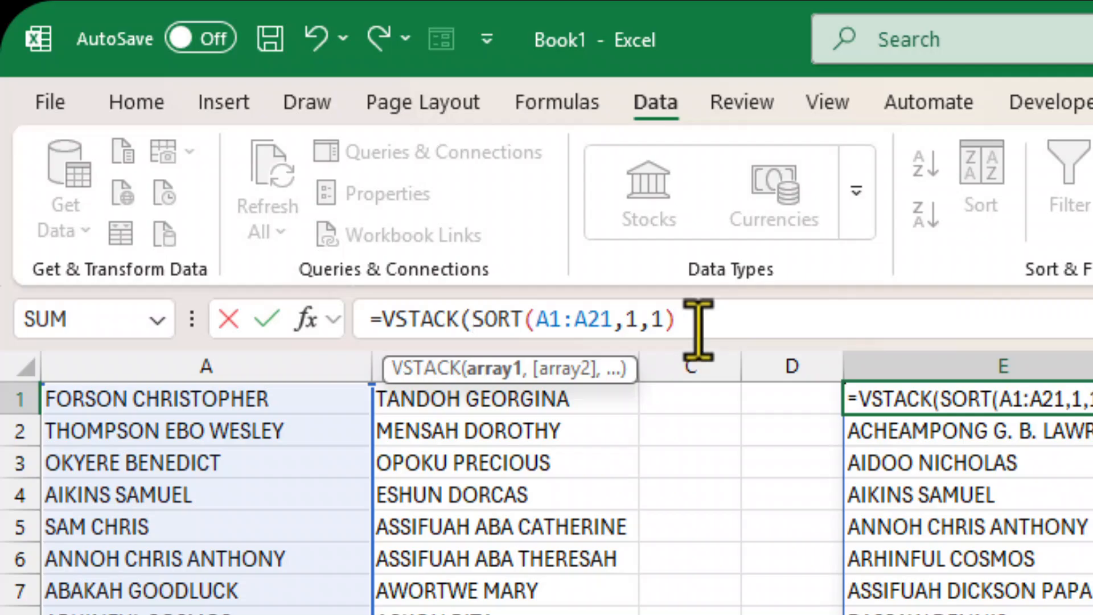
# - Add SORT(B1:B16,1,1) as VSTACK's second array in E1, commit the formula, and look over the stacked list in column E
pyautogui.write(',')
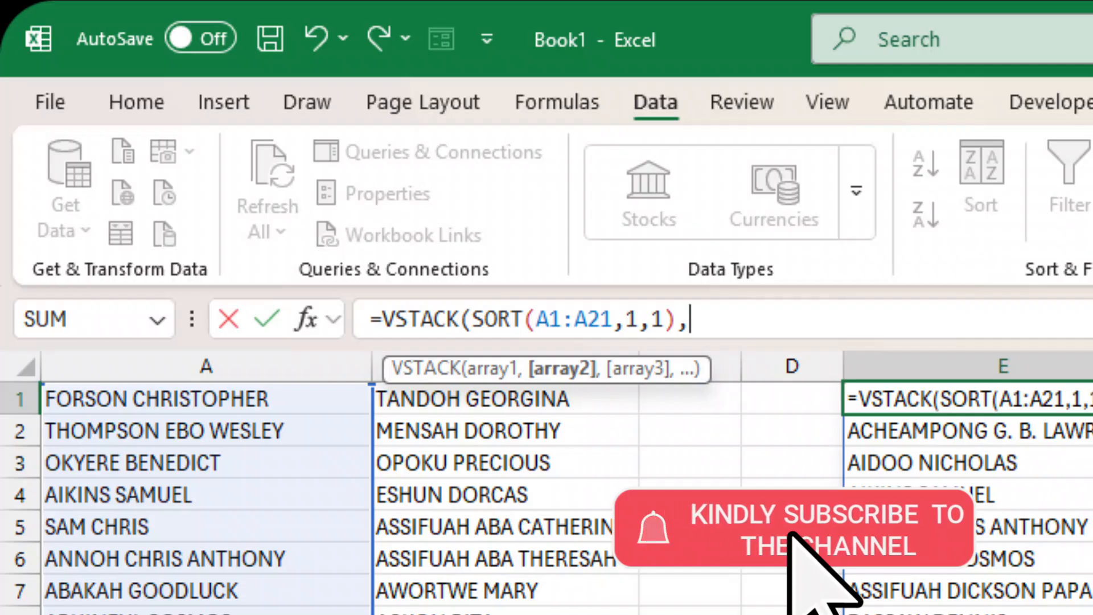
pyautogui.write('SORT')
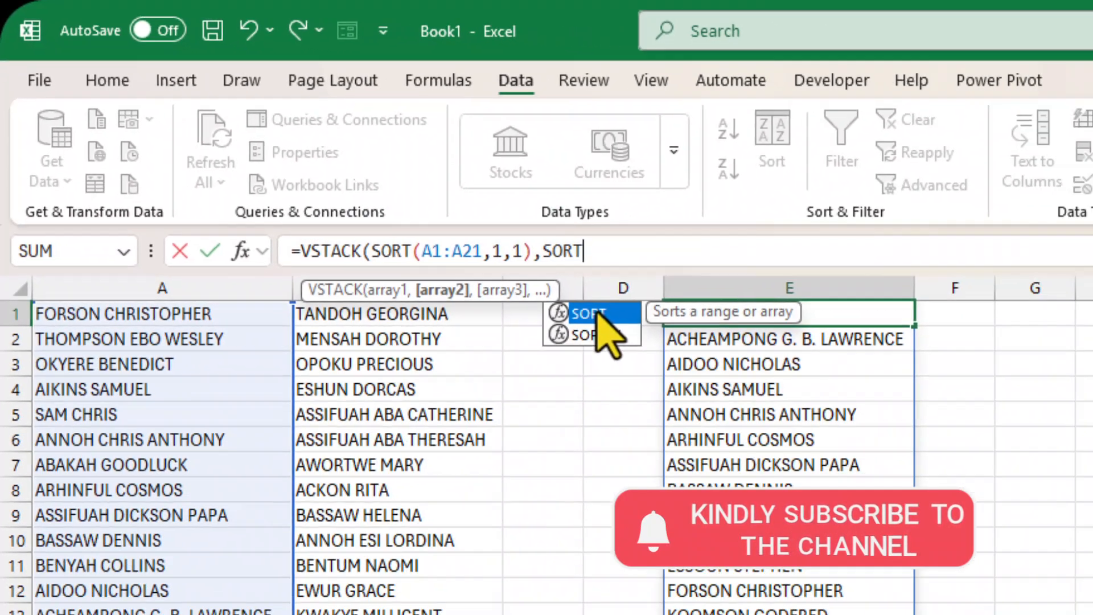
pyautogui.doubleClick(745, 399)
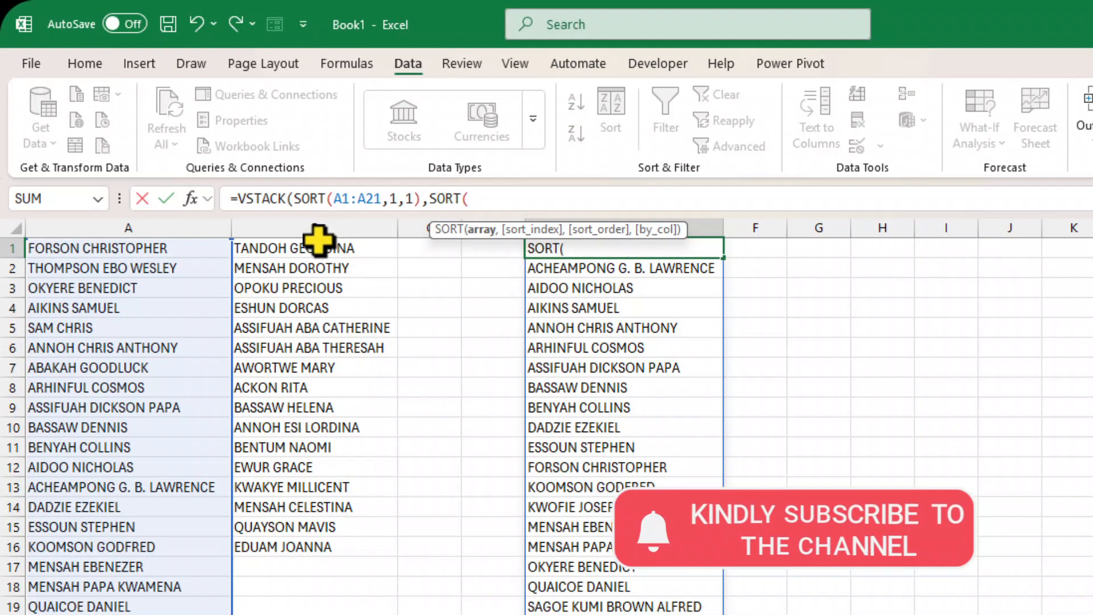
pyautogui.moveTo(289, 244); pyautogui.dragTo(283, 544)
pyautogui.write(',')
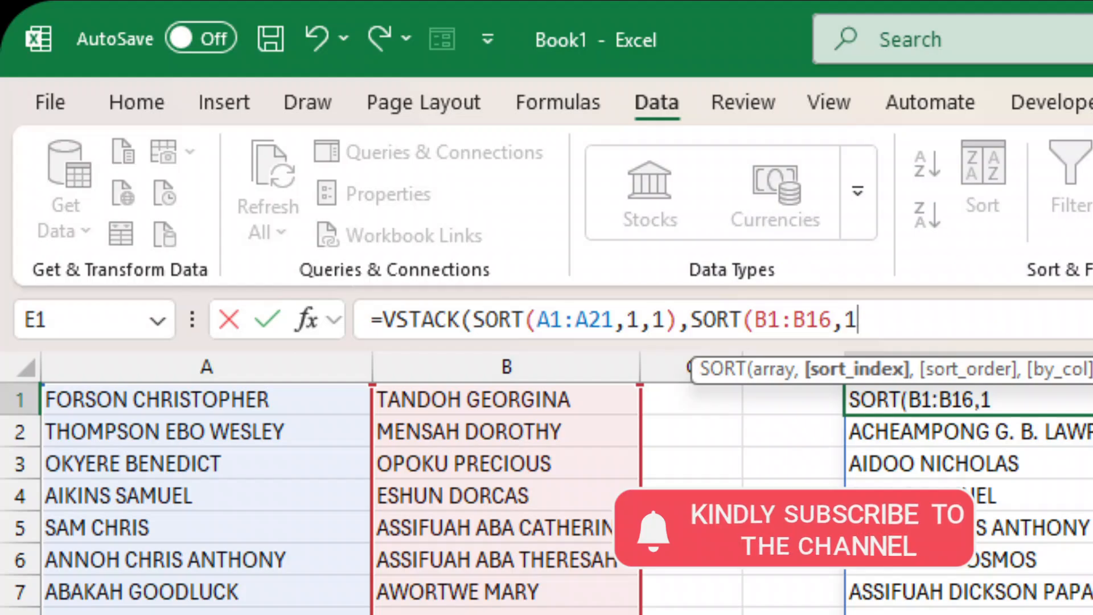
pyautogui.write('1,')
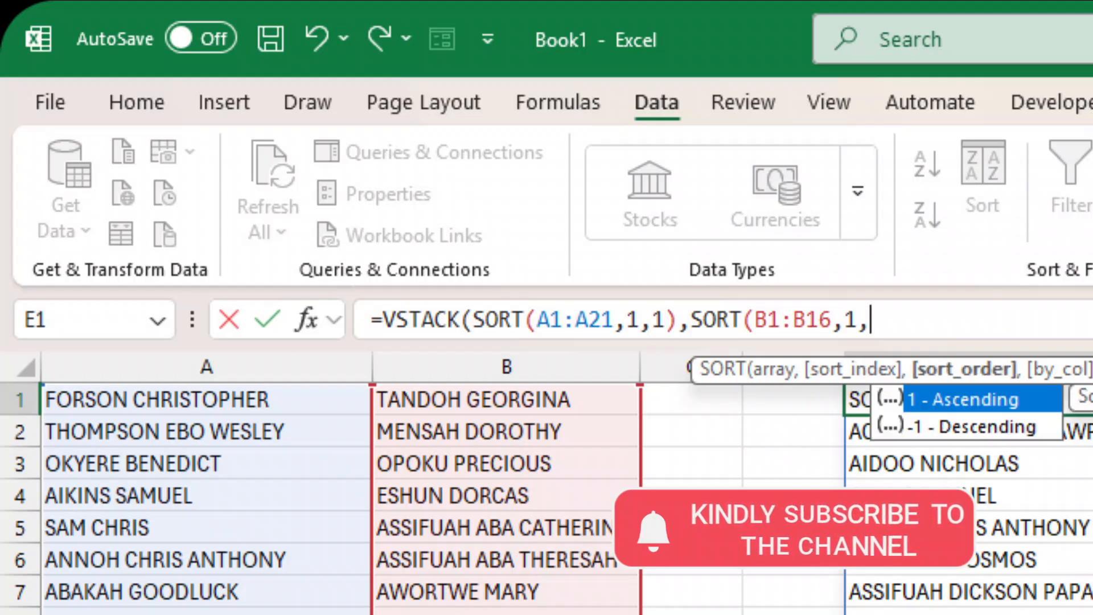
pyautogui.doubleClick(931, 400)
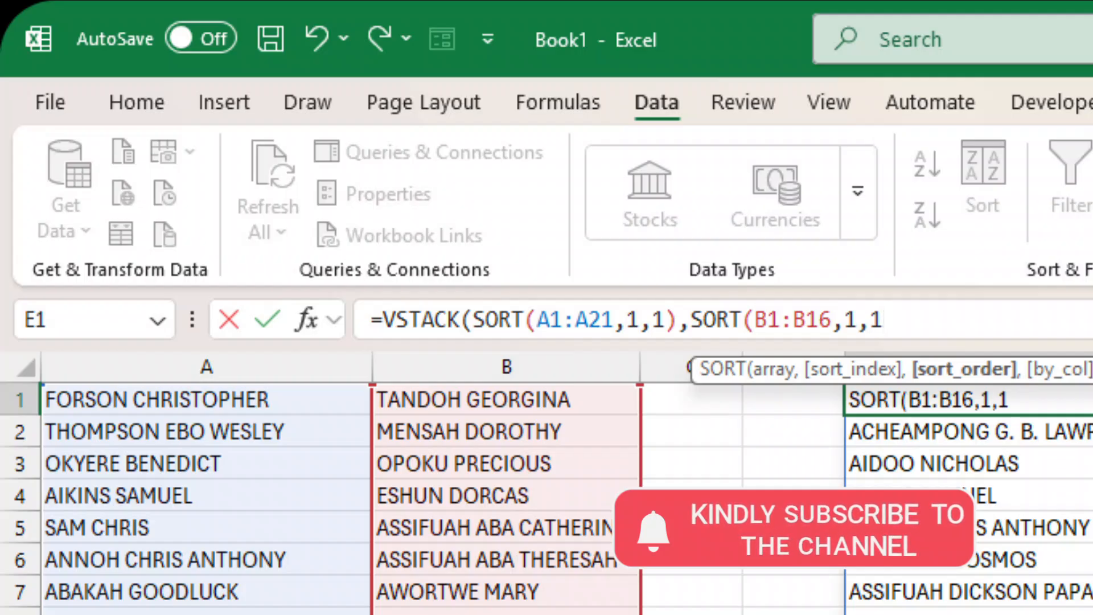
pyautogui.write(')')
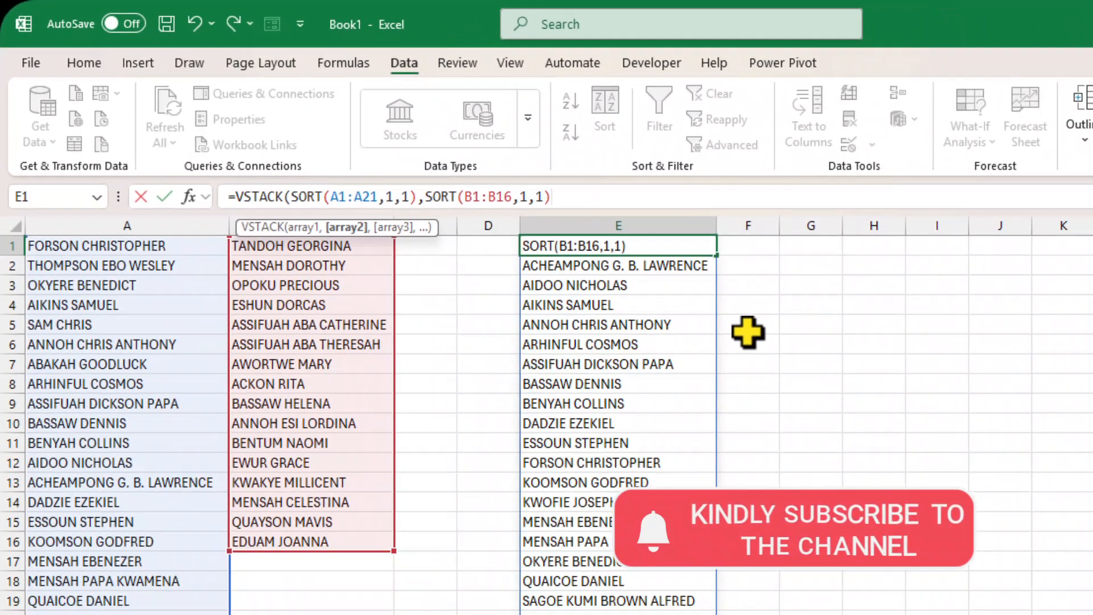
pyautogui.write(')')
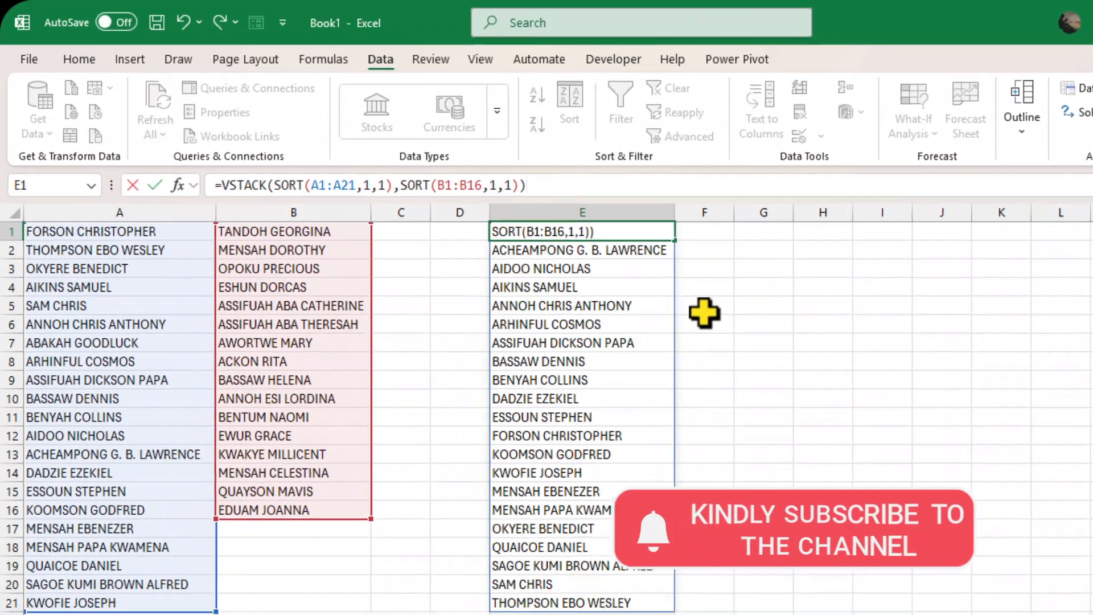
pyautogui.press('Return')
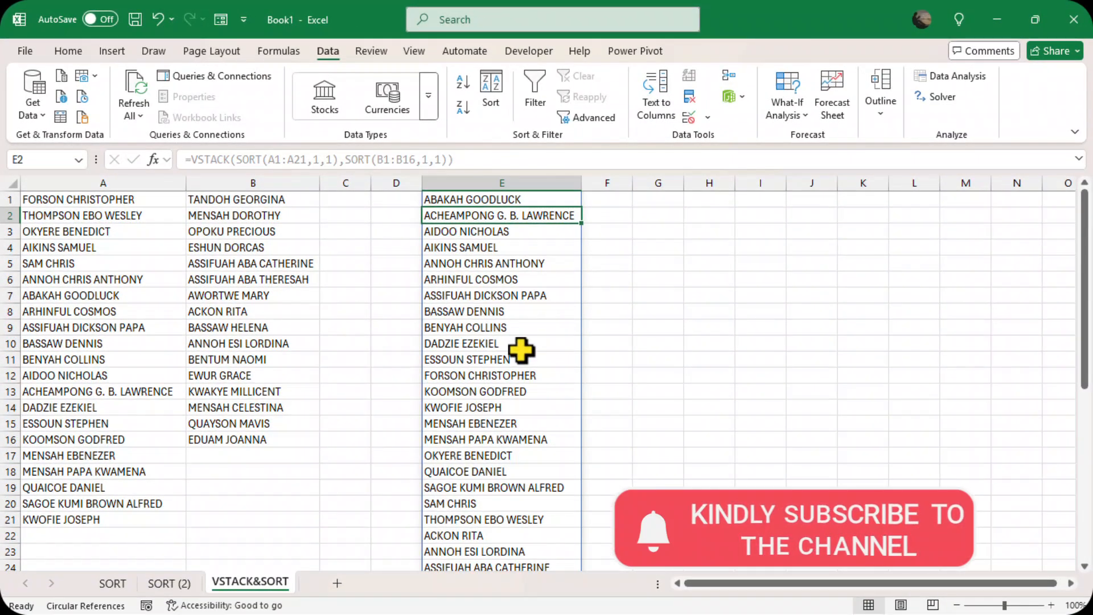
pyautogui.scroll(-1, 521, 350)
pyautogui.scroll(1, 521, 350)
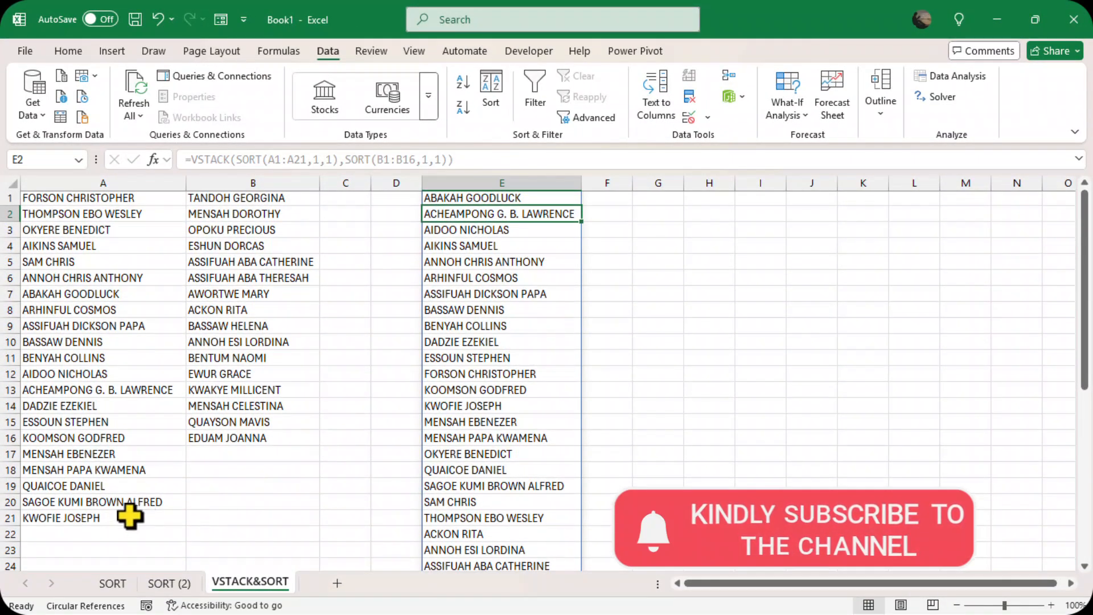
# - Compare column A's source names with the first part of the stacked list in column E, down to cell E21
pyautogui.scroll(-1, 325, 388)
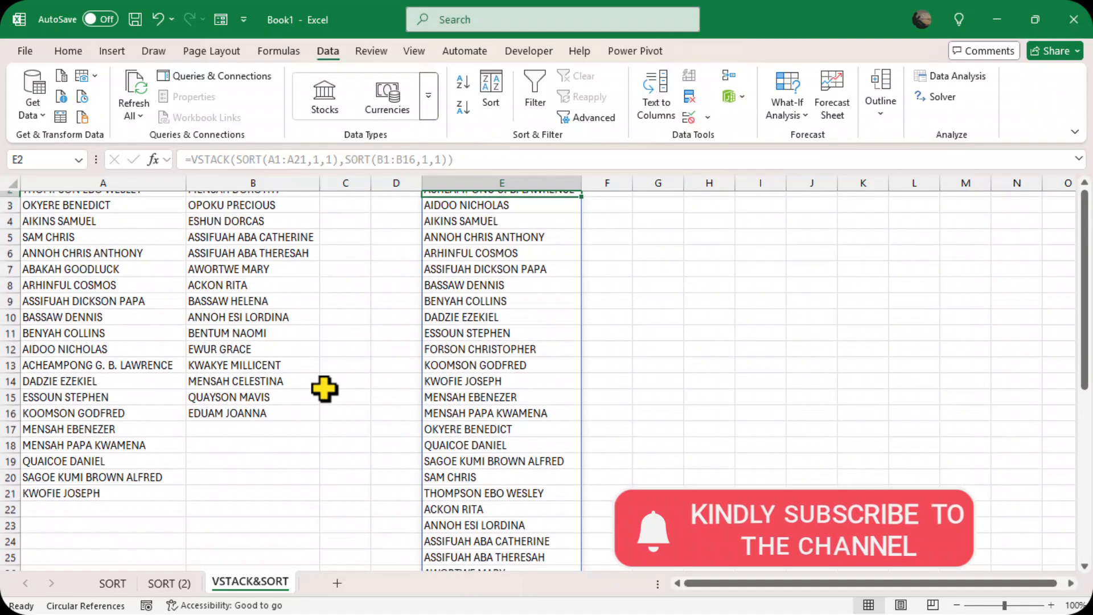
pyautogui.scroll(1, 262, 397)
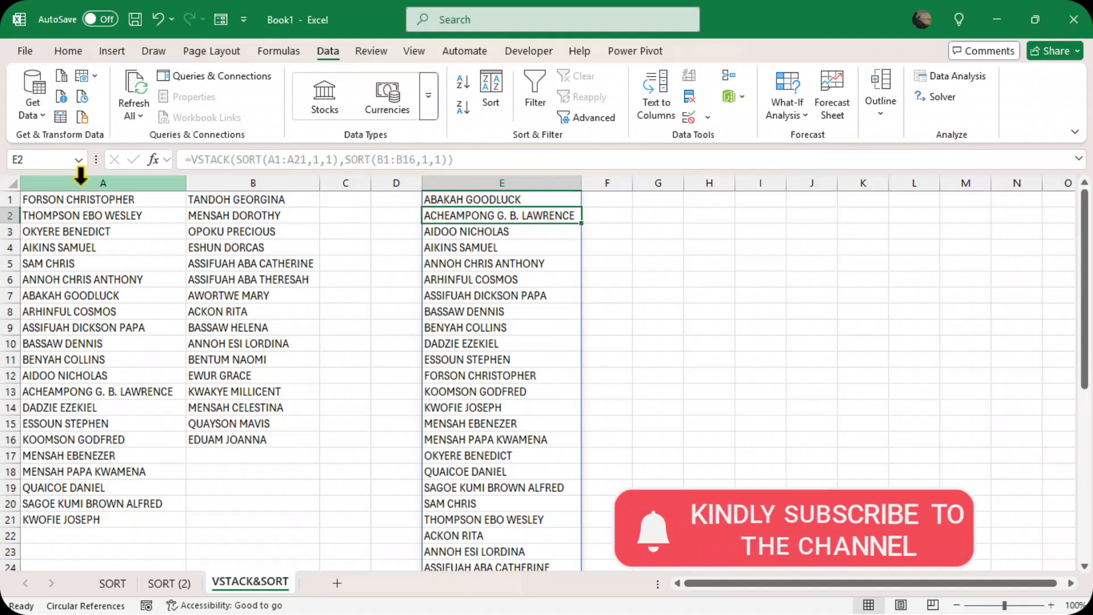
pyautogui.click(80, 181)
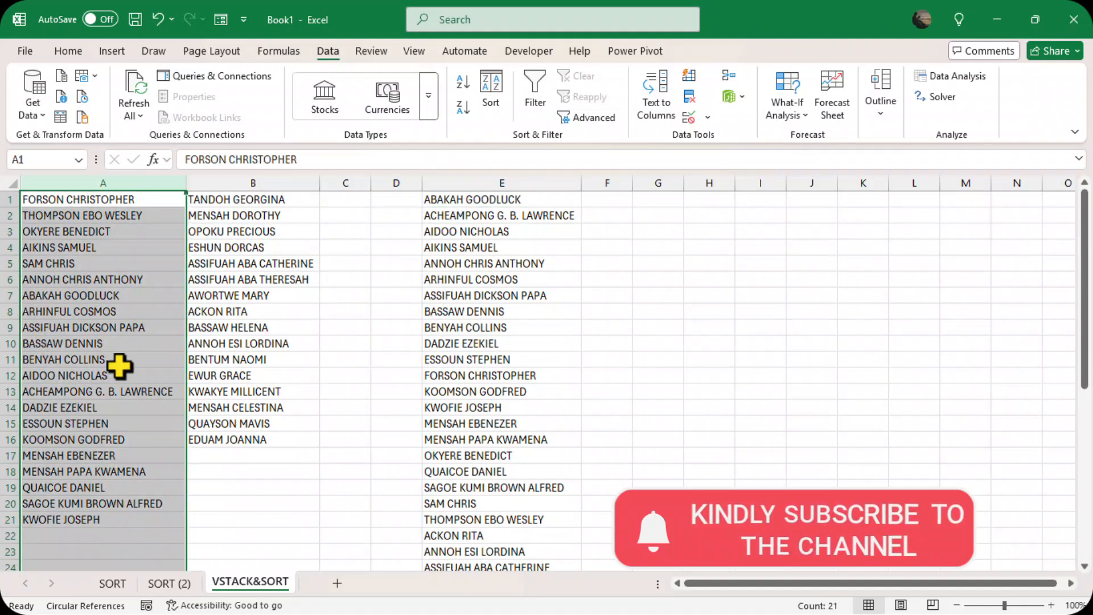
pyautogui.click(465, 518)
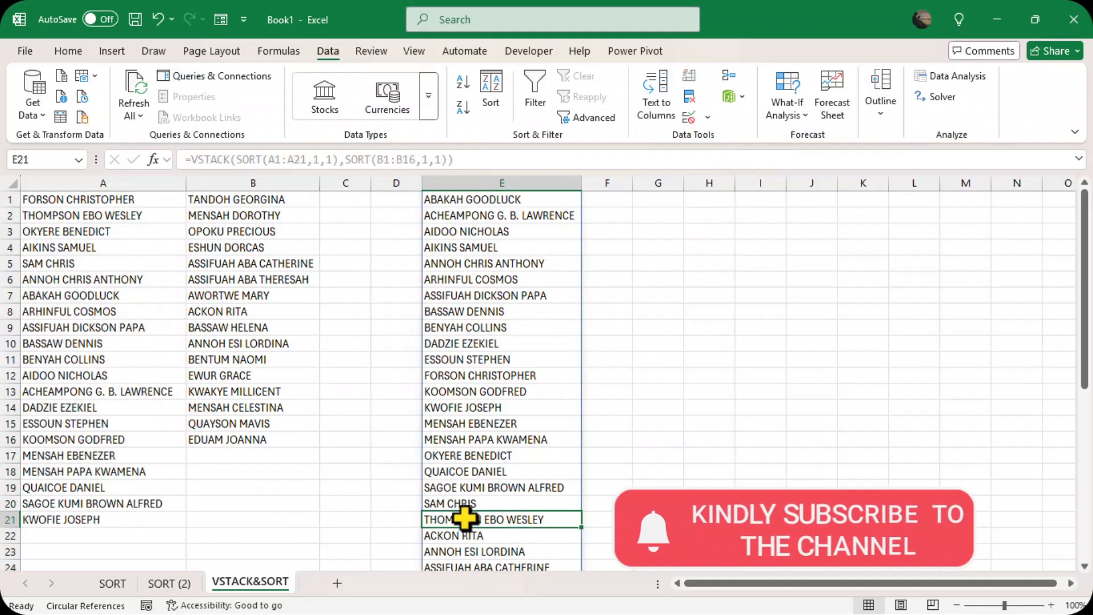
# - On the SORT (2) sheet, compare source columns A and B with their separately sorted lists in columns D and E
pyautogui.click(170, 583)
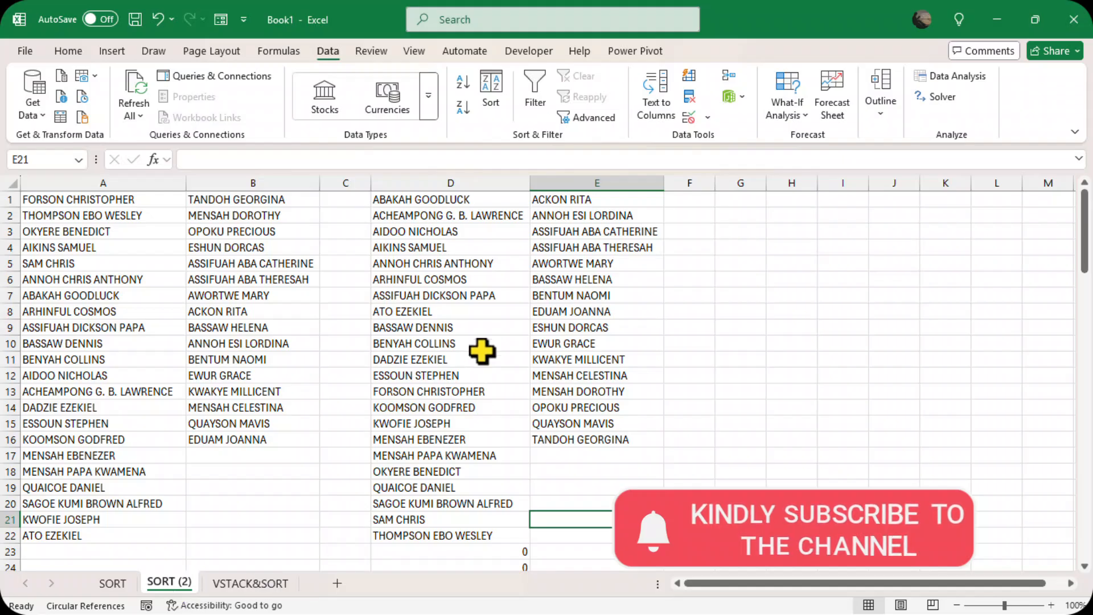
pyautogui.click(572, 199)
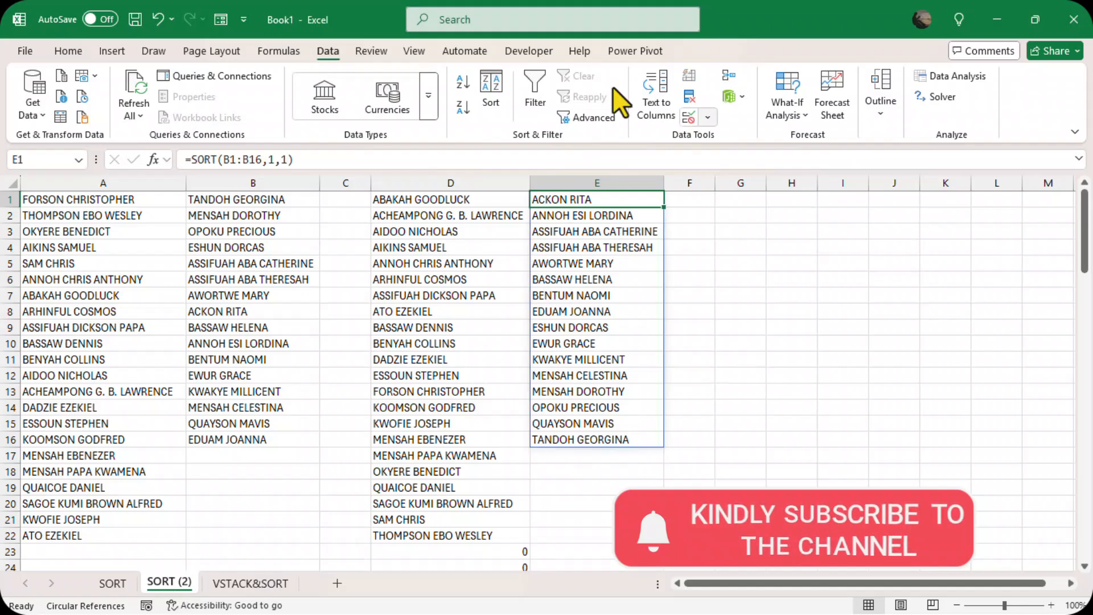
pyautogui.click(74, 181)
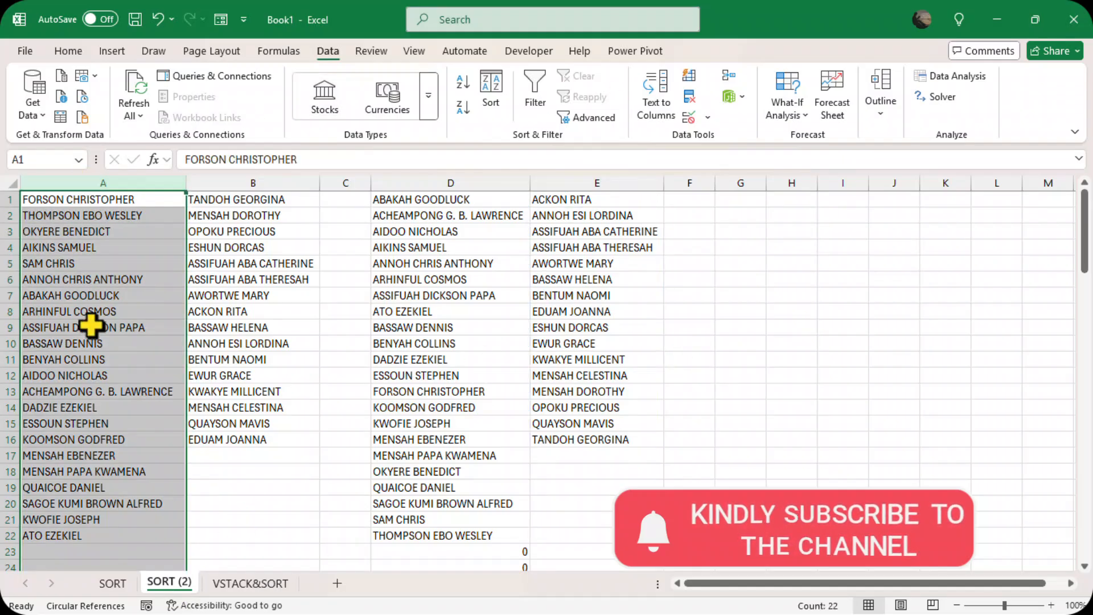
pyautogui.click(420, 537)
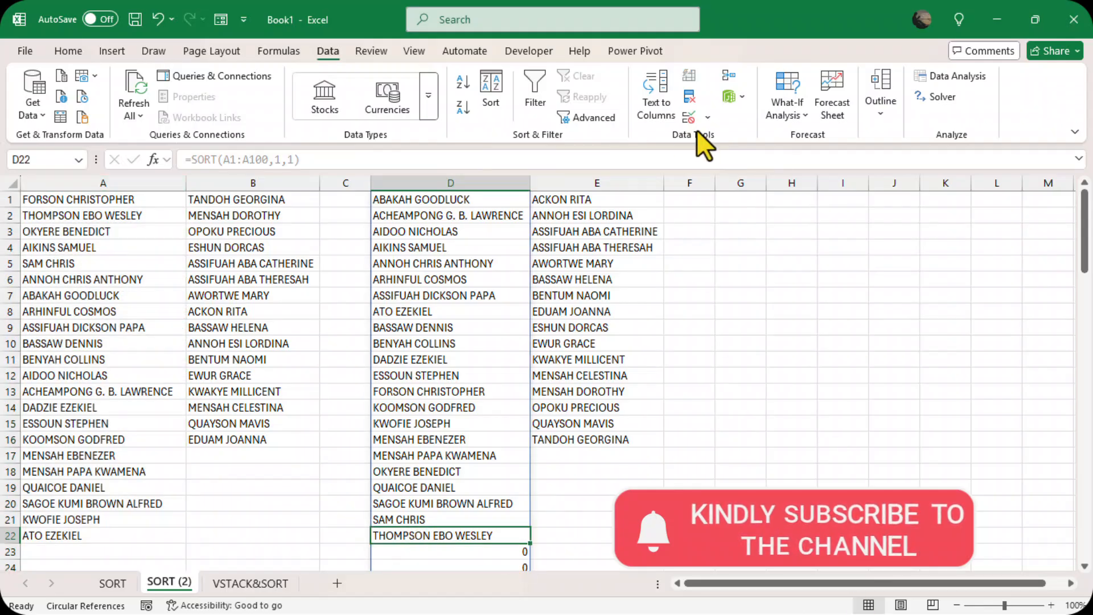
pyautogui.click(262, 181)
pyautogui.click(632, 181)
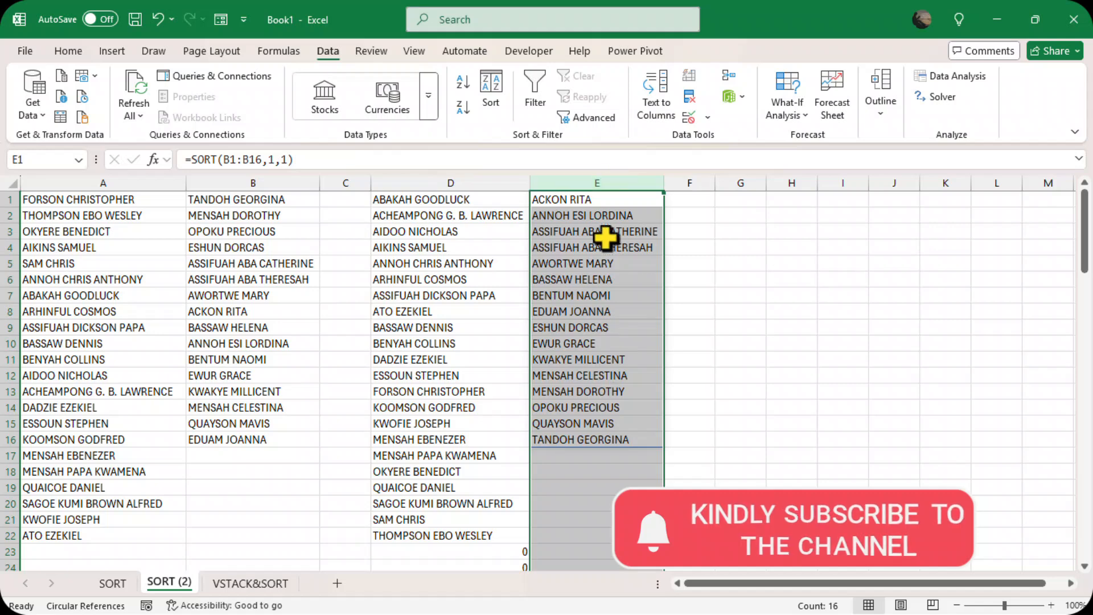
pyautogui.click(598, 202)
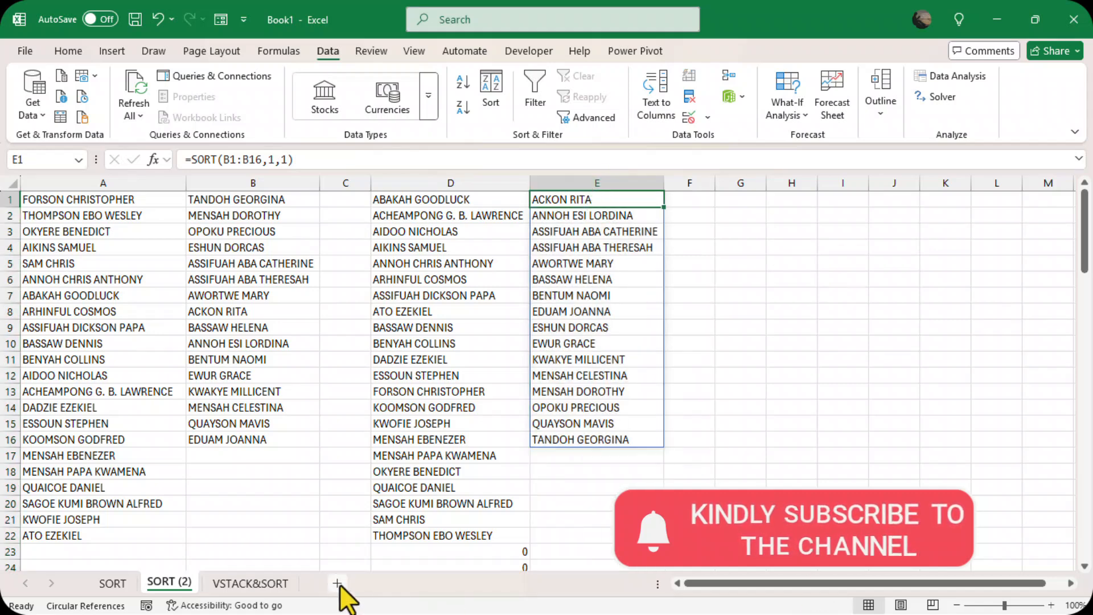
# - Return to the VSTACK&SORT sheet and examine where column B's sorted names follow column A's in column E, at E21 and E22
pyautogui.click(253, 583)
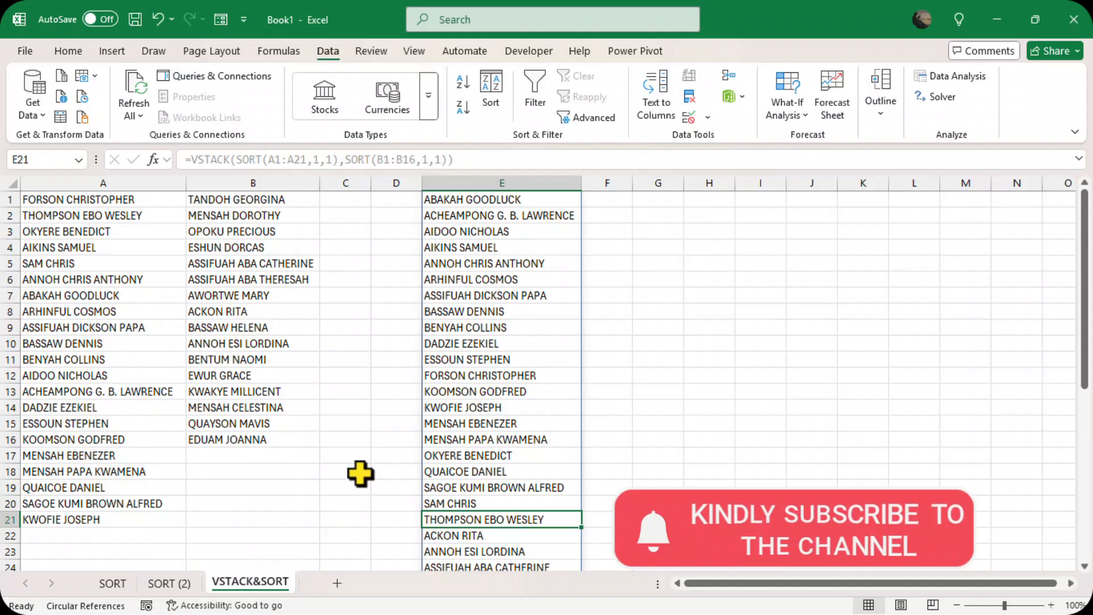
pyautogui.scroll(-3, 360, 473)
pyautogui.scroll(3, 360, 473)
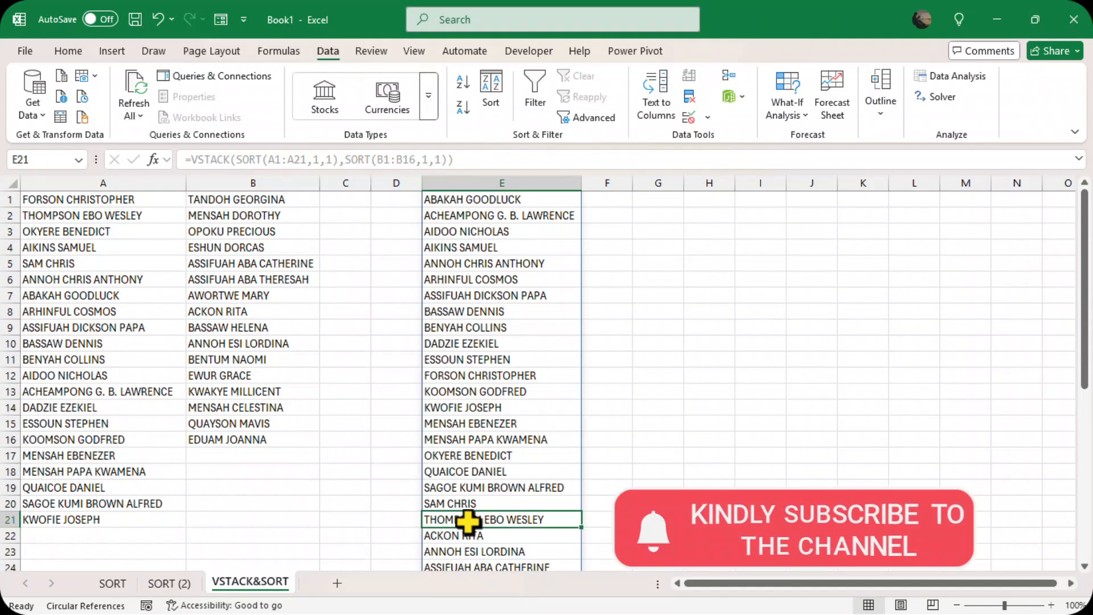
pyautogui.scroll(-3, 695, 457)
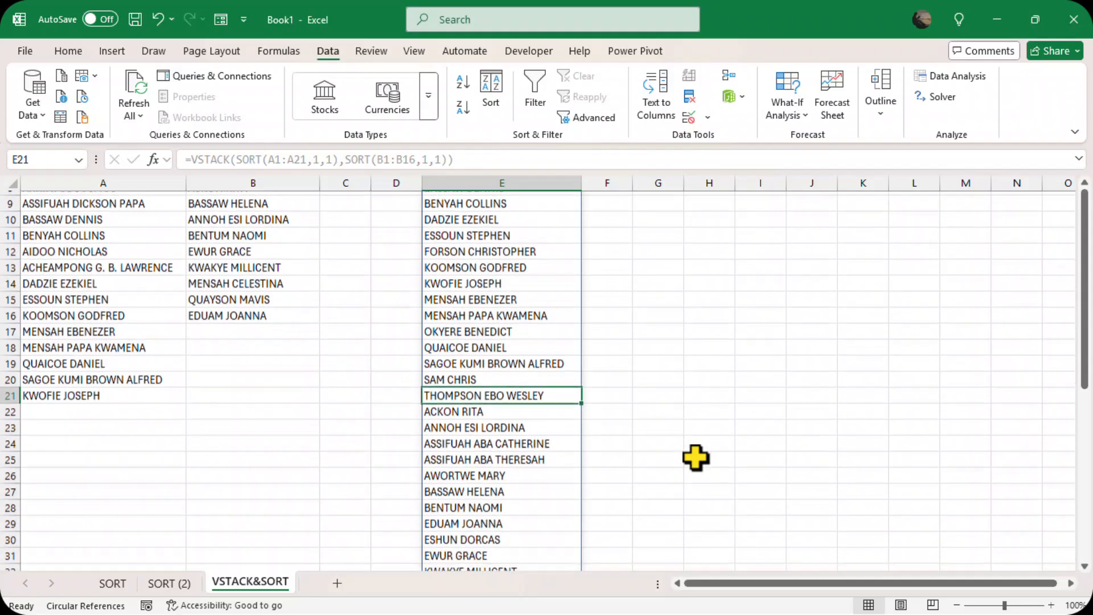
pyautogui.click(456, 411)
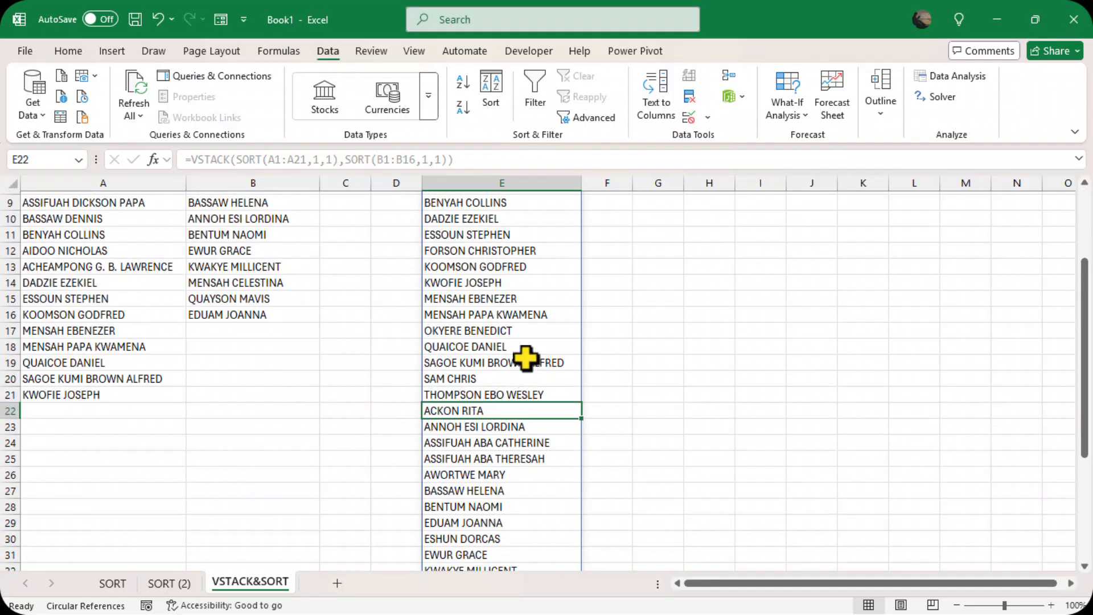
pyautogui.scroll(-5, 525, 356)
pyautogui.scroll(7, 524, 358)
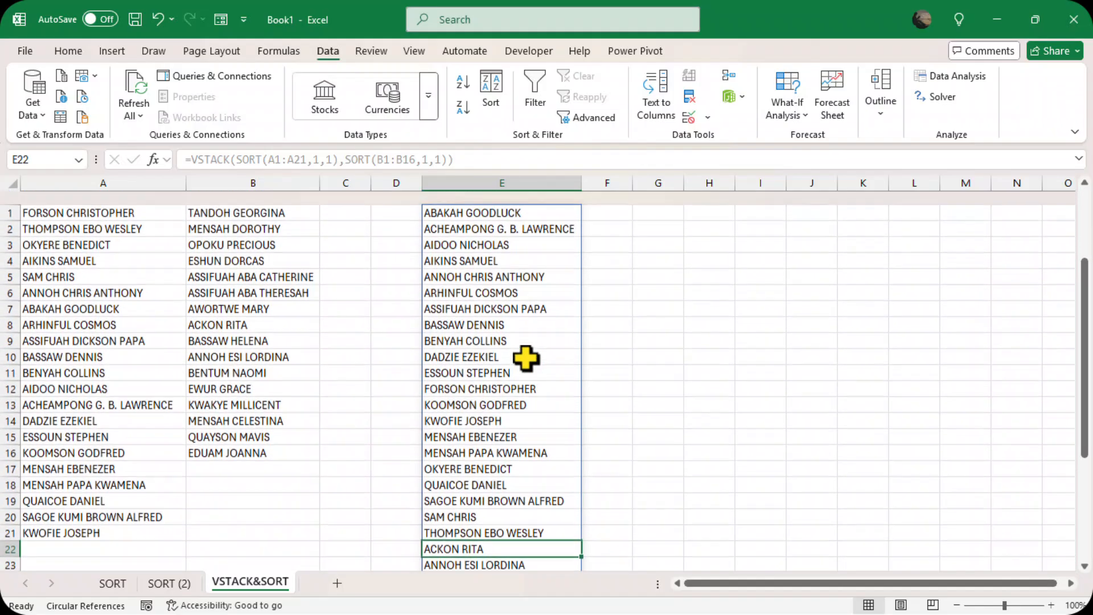